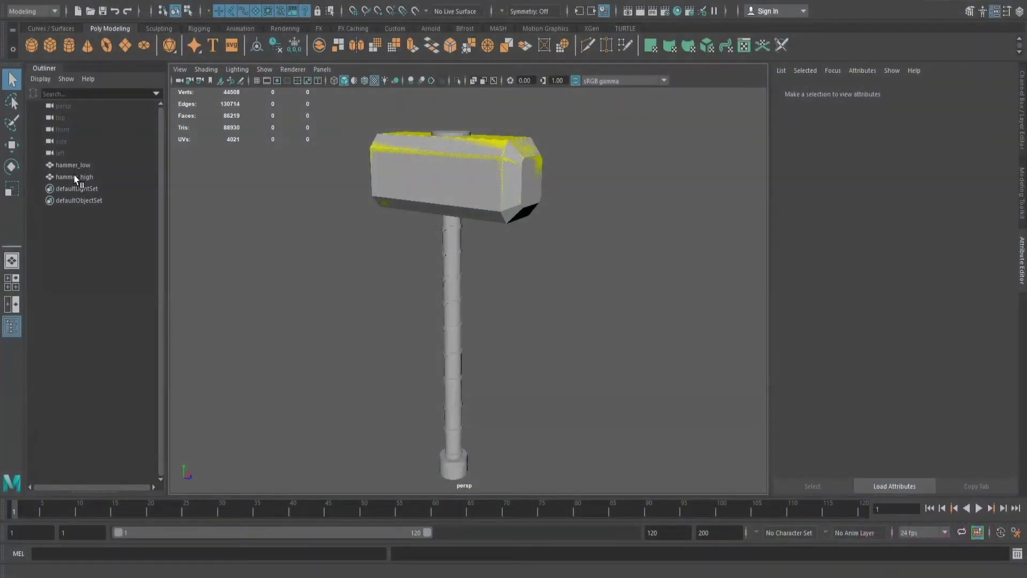
Hide the hammer_high mesh and turn on the wireframe overlay so only hammer_low shows with its edges.
click(74, 177)
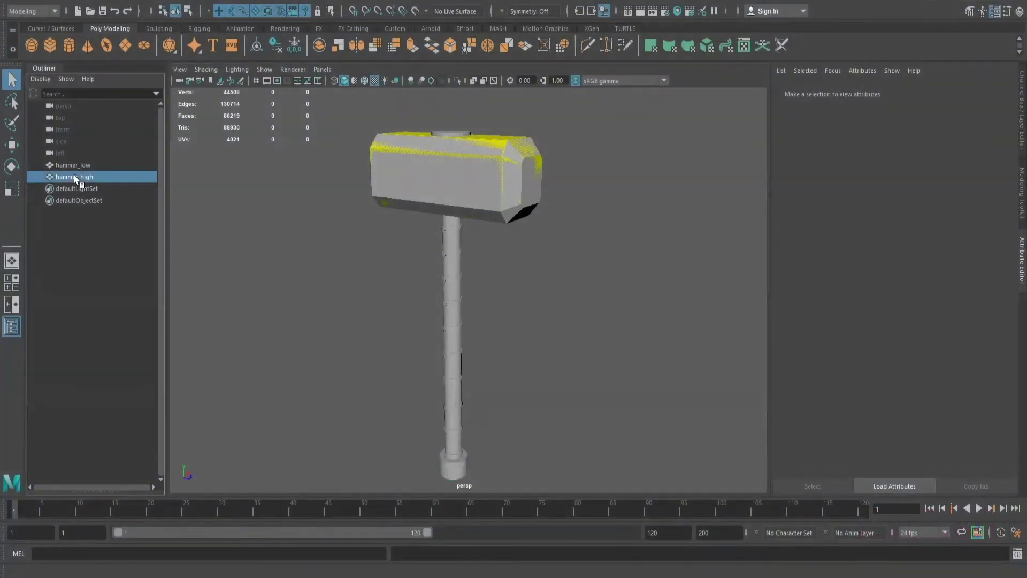
key(h)
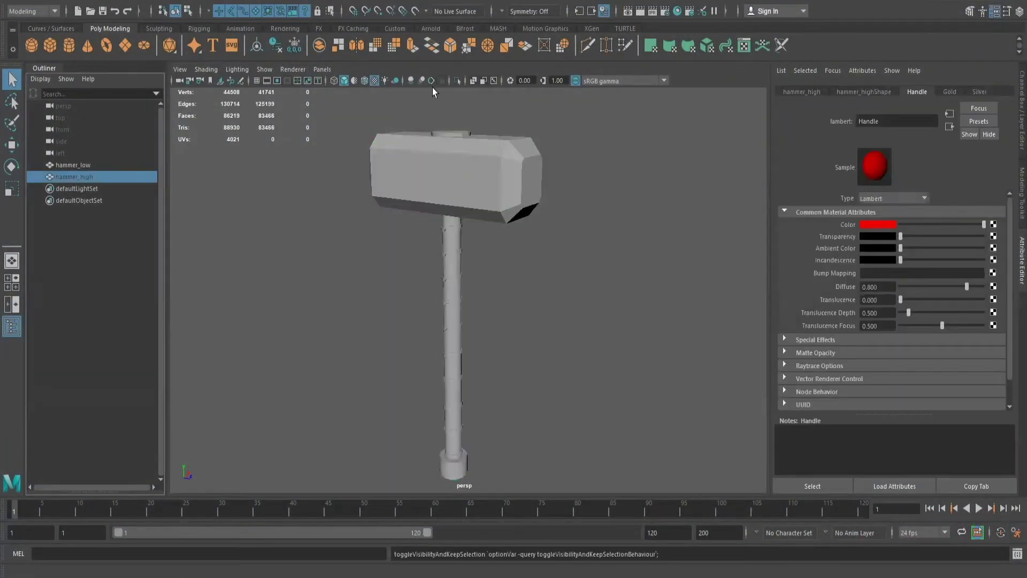
click(363, 80)
mouse_move(547, 247)
alt+mouse_down()
mouse_move(557, 246)
mouse_move(541, 251)
alt+mouse_up()
Examine the UV layout of hammer_low in the UV Editor and close the editor.
click(492, 222)
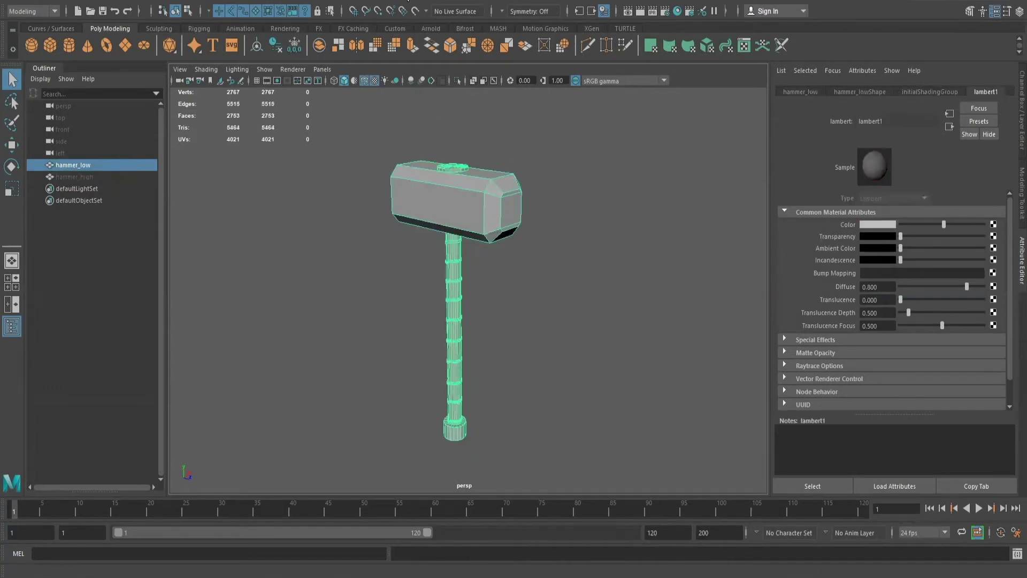
click(422, 16)
click(423, 15)
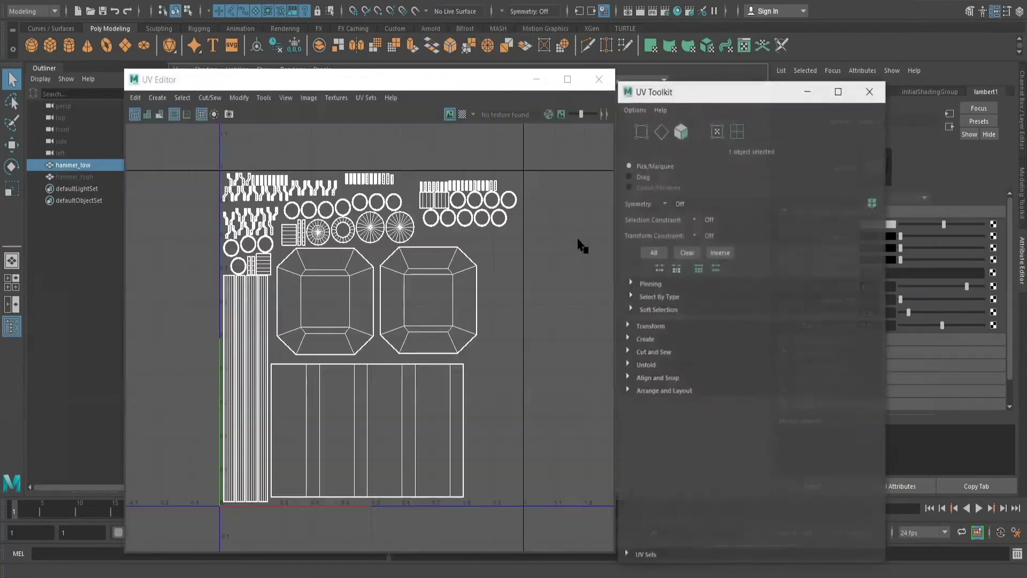
click(598, 79)
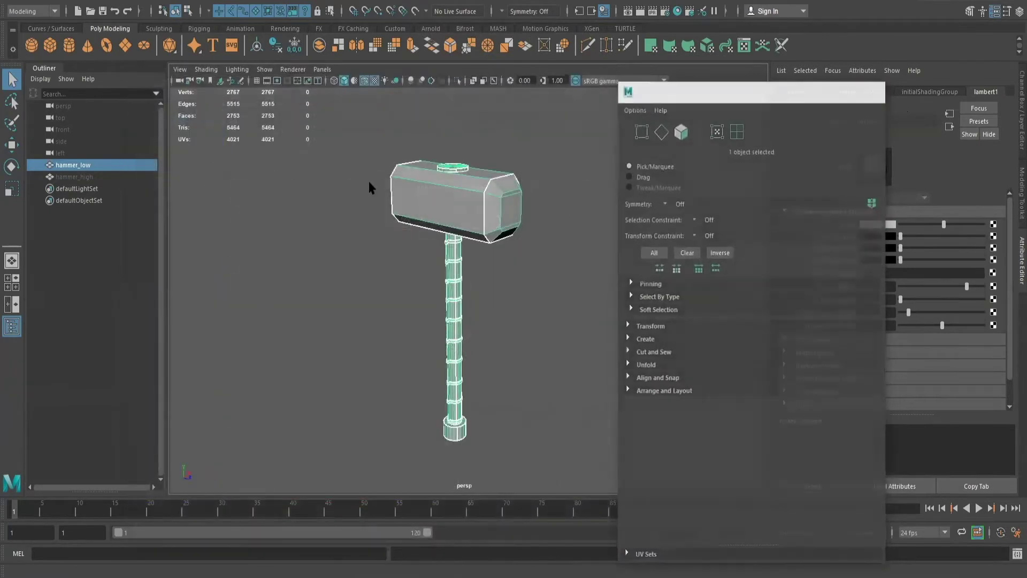
Hide hammer_low and show hammer_high with the wireframe overlay turned off.
drag(74, 176, 78, 167)
click(76, 165)
key(h)
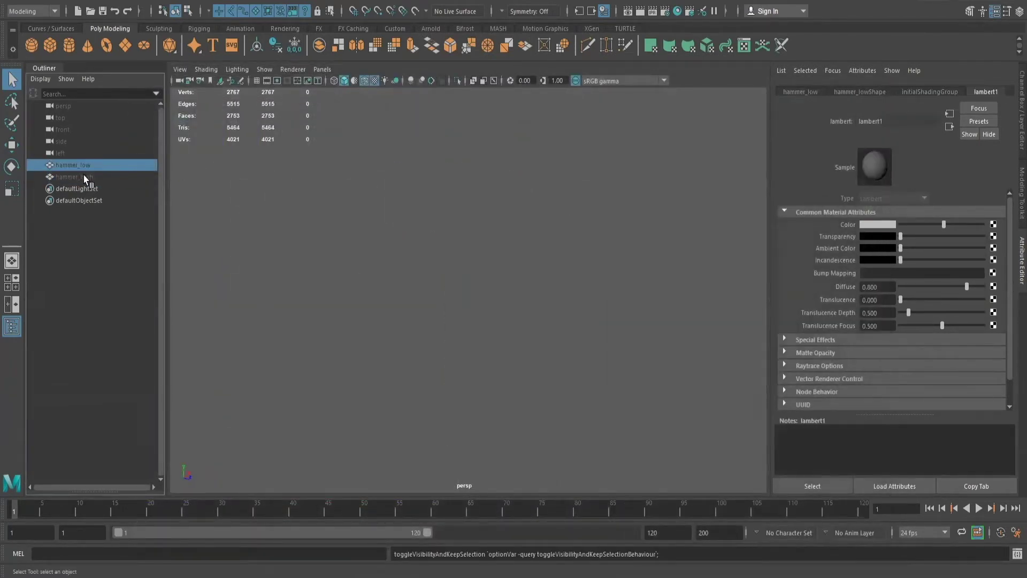
click(83, 176)
key(h)
click(538, 319)
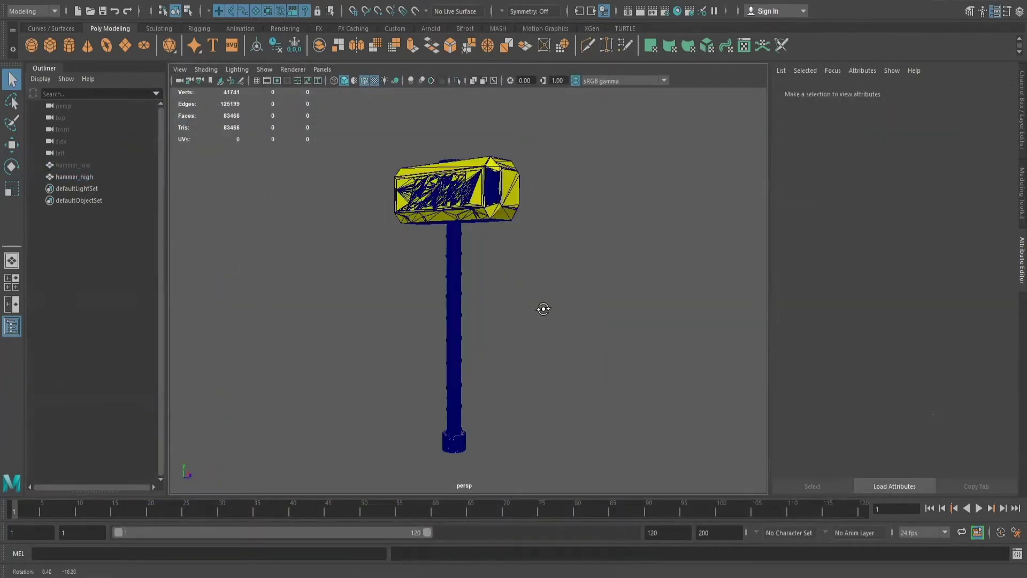
click(363, 82)
Examine the Handle, Gold and Silver materials assigned to hammer_high.
scroll(530, 267, up, 2)
alt+drag(531, 268, 473, 169)
scroll(609, 289, down, 2)
scroll(609, 286, up, 2)
click(473, 169)
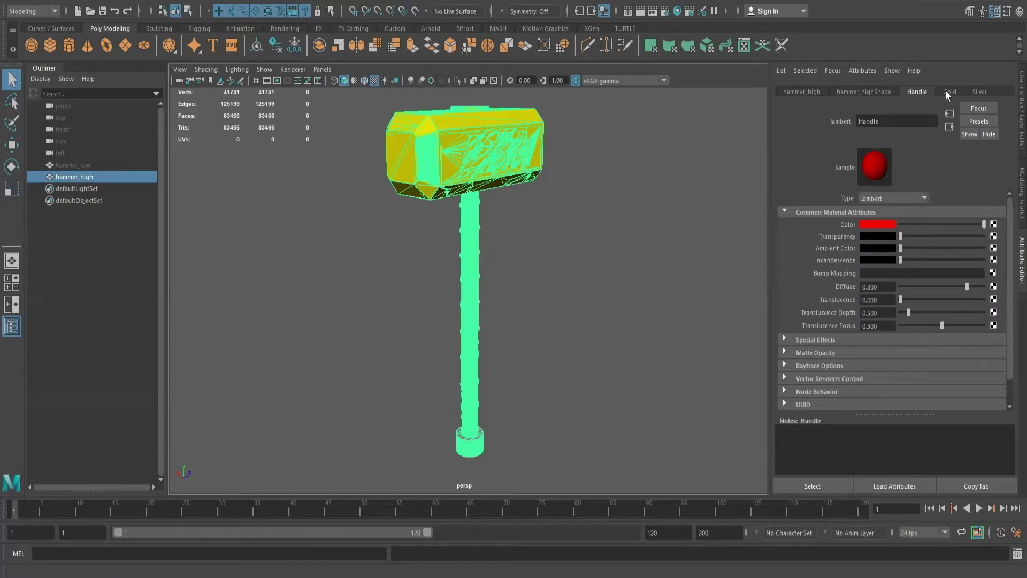
click(948, 93)
click(977, 93)
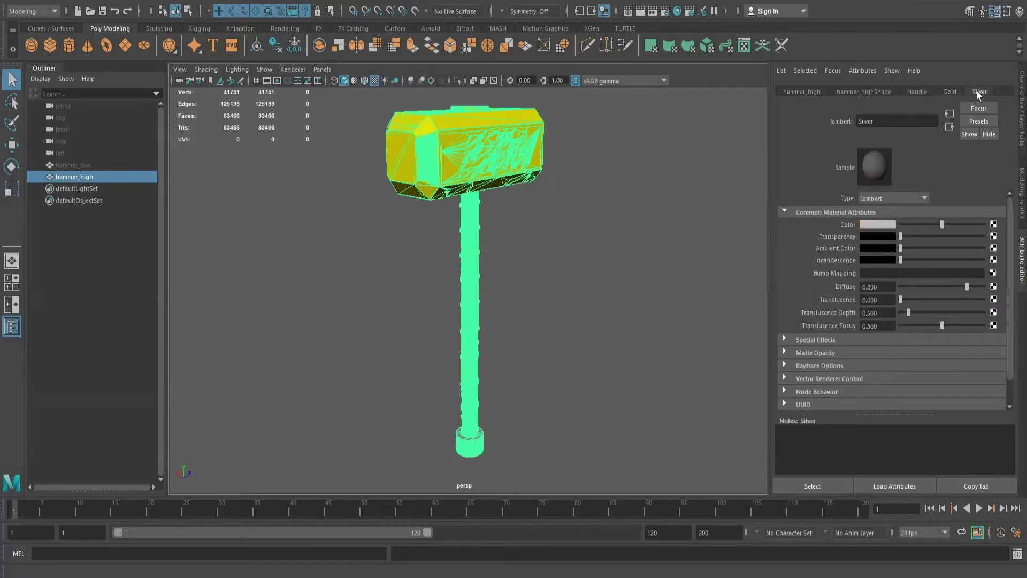
click(573, 223)
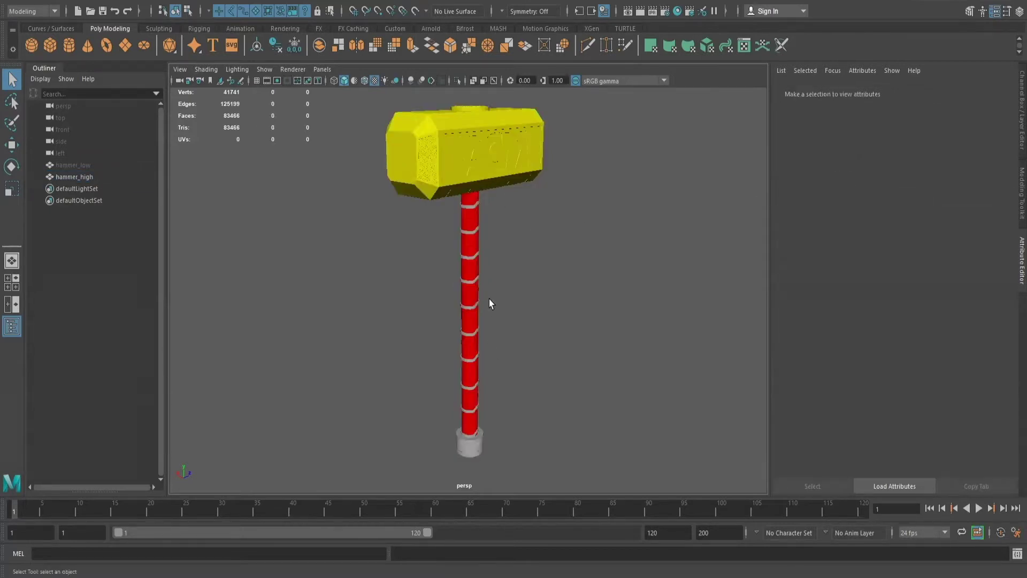
Export only hammer_high as an OBJ file named High into E:\ACM\after_school_club\hammer\models\a.
click(423, 150)
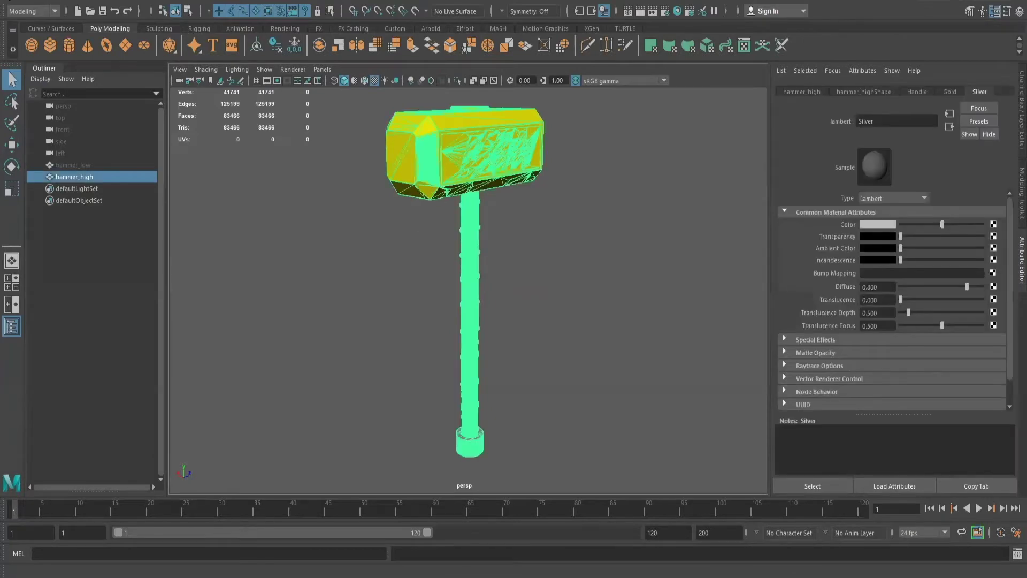
click(13, 1)
click(58, 147)
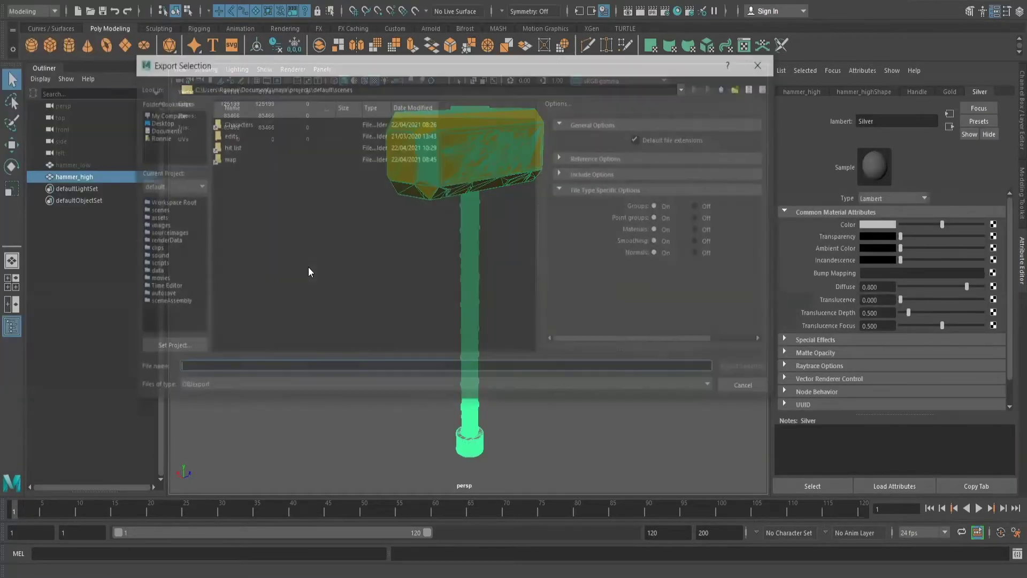
triple_click(373, 88)
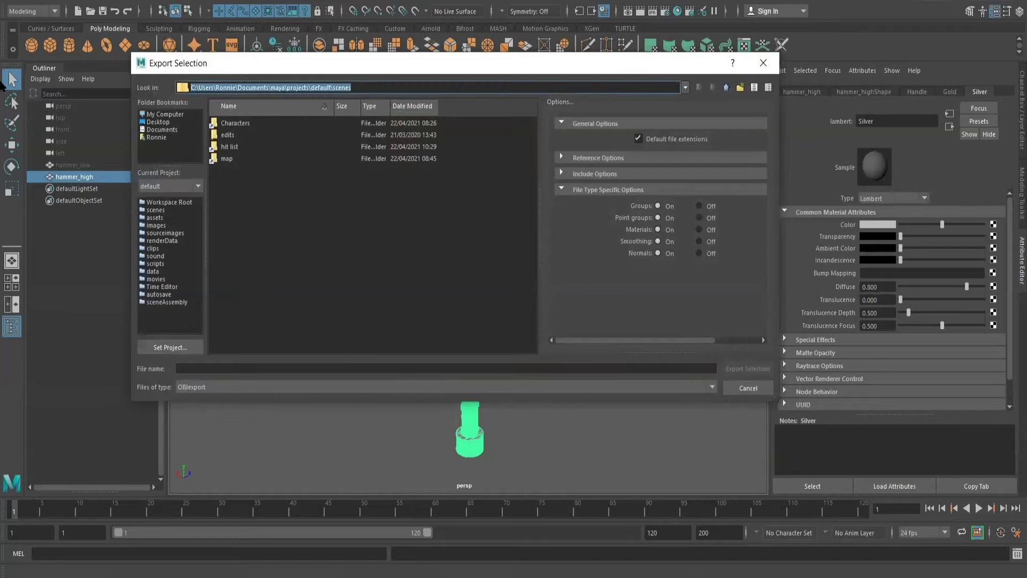
text(E:\ACM\after_school_club\hammer\models\a)
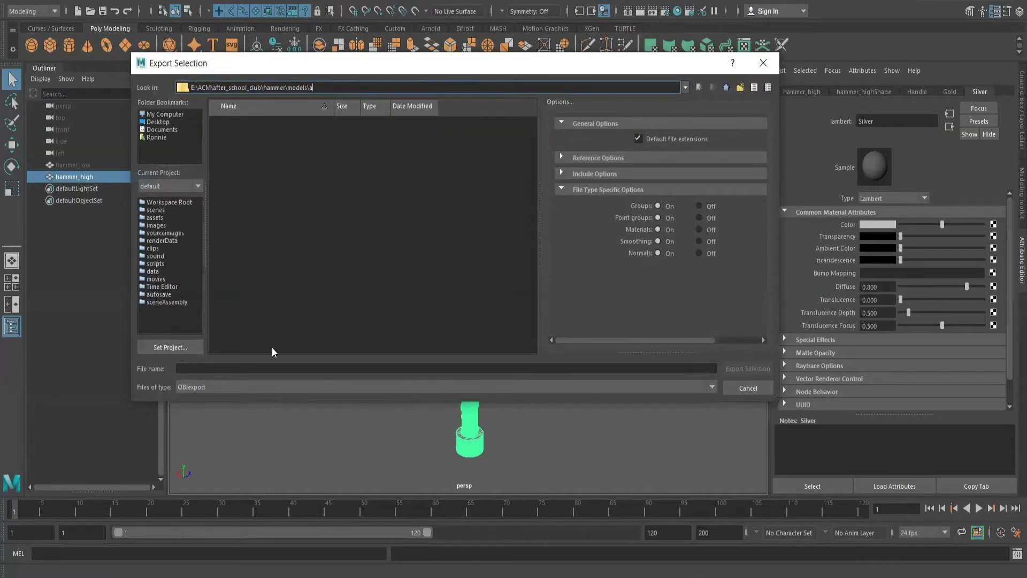
click(262, 365)
text(hi)
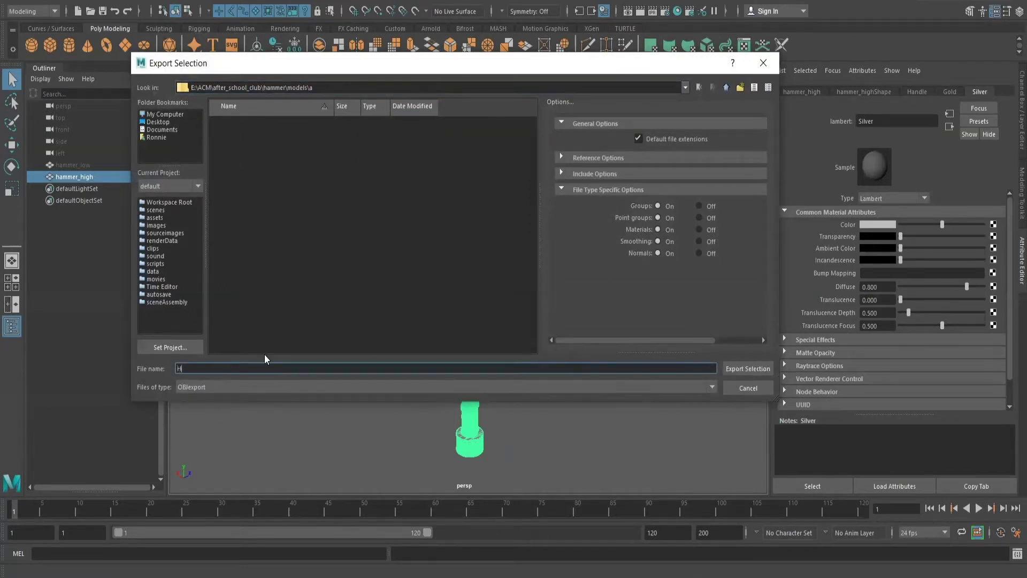
key(Return)
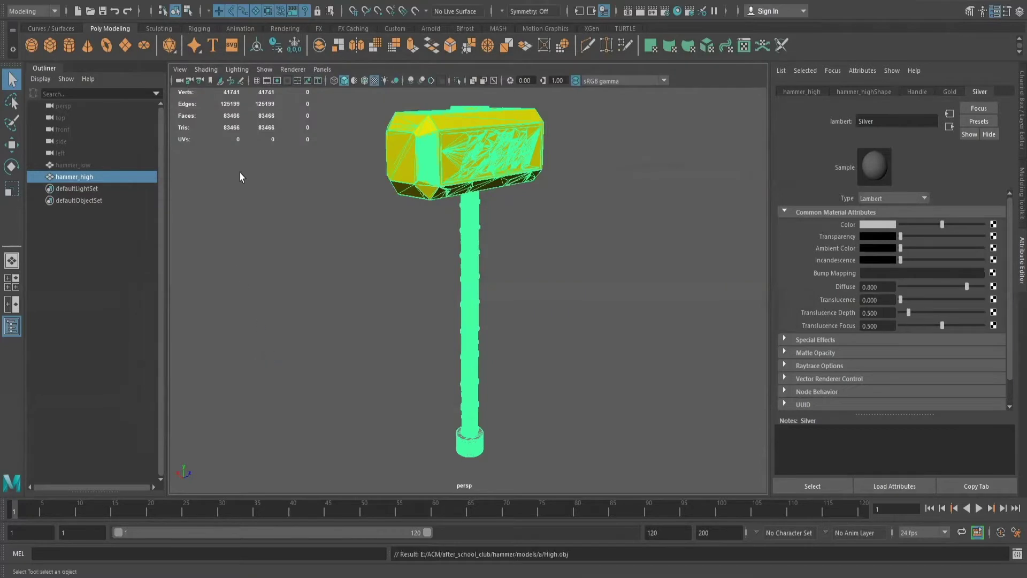
Hide the hammer_high mesh and make hammer_low visible and selected.
click(87, 168)
click(85, 176)
key(h)
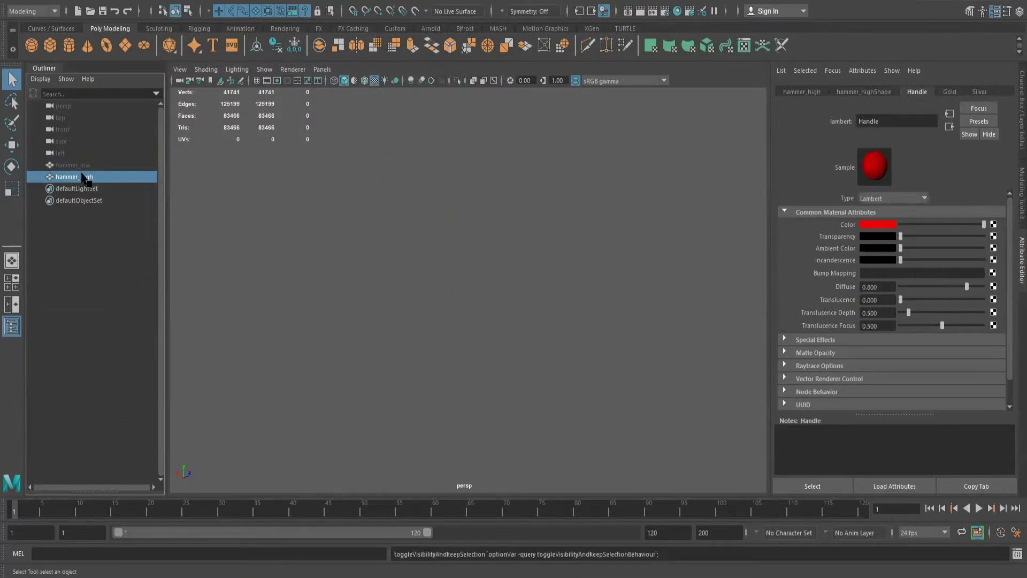
click(82, 166)
key(h)
Export only hammer_low as an OBJ file named low into the same folder as High.obj.
click(10, 1)
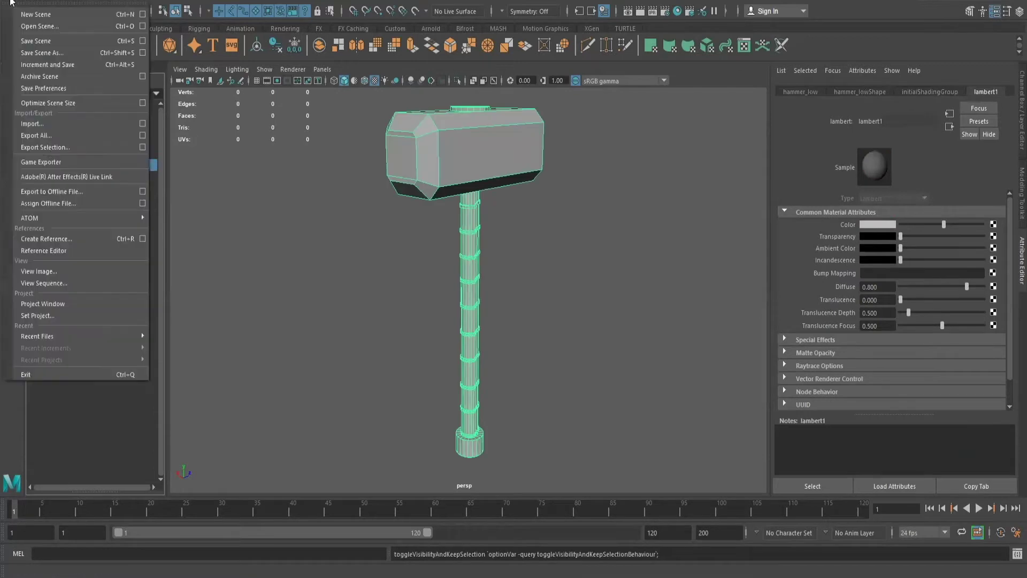
click(46, 147)
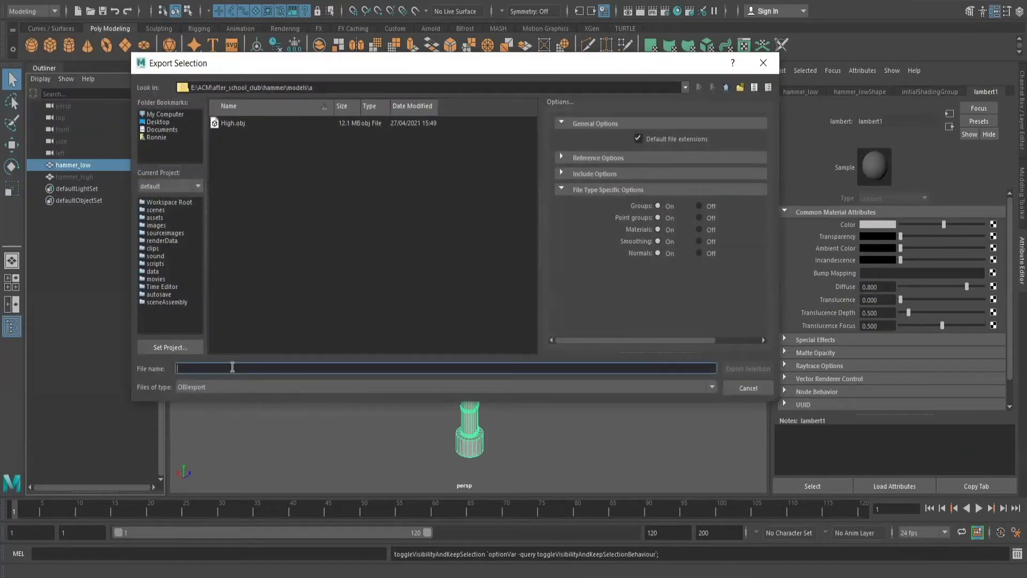
text(low)
key(Return)
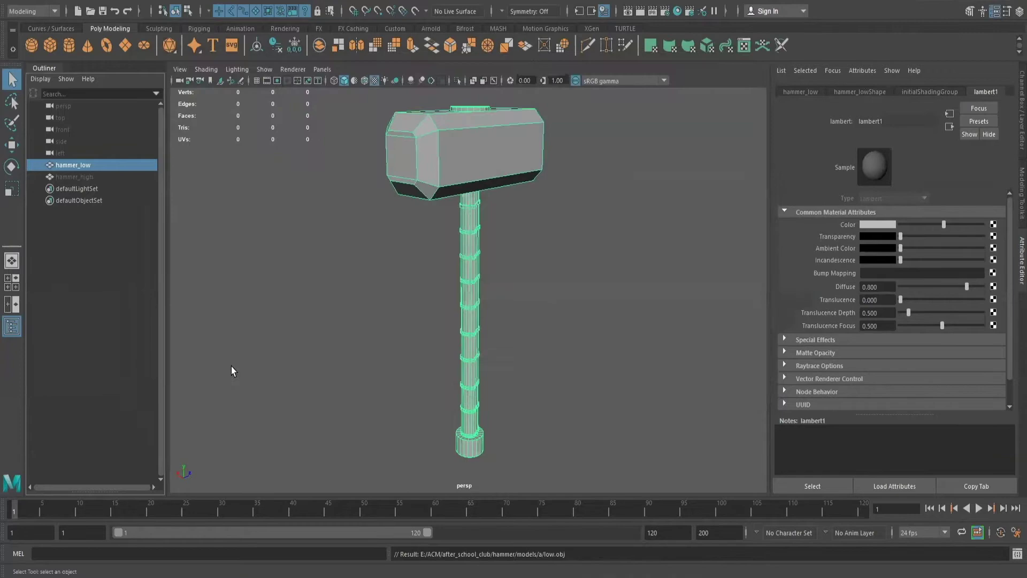
alt+drag(383, 282, 383, 313)
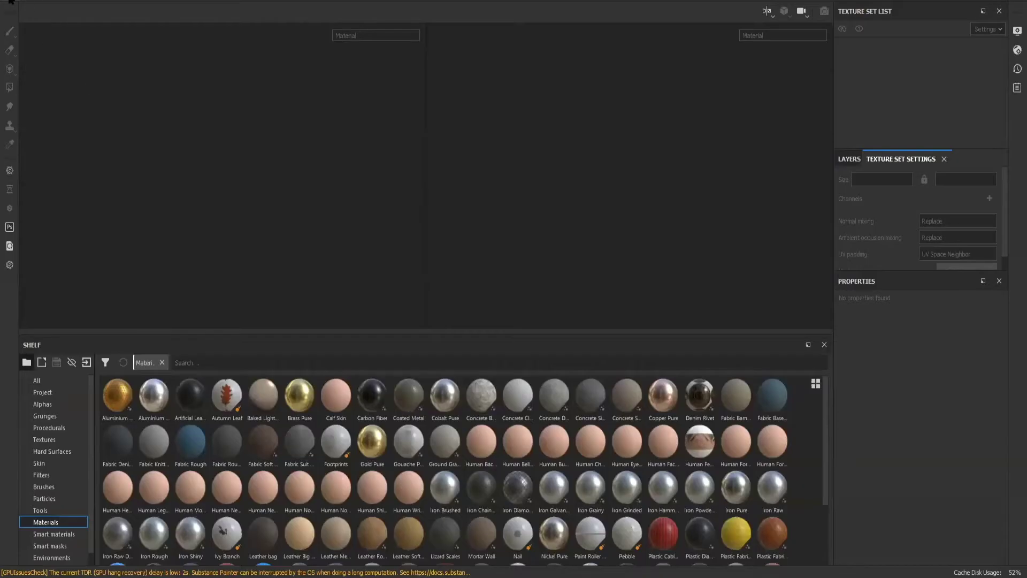
Switch to Substance Painter and create a new project from low.obj in E:\ACM\after_school_club\hammer\models\a.
click(11, 2)
click(15, 9)
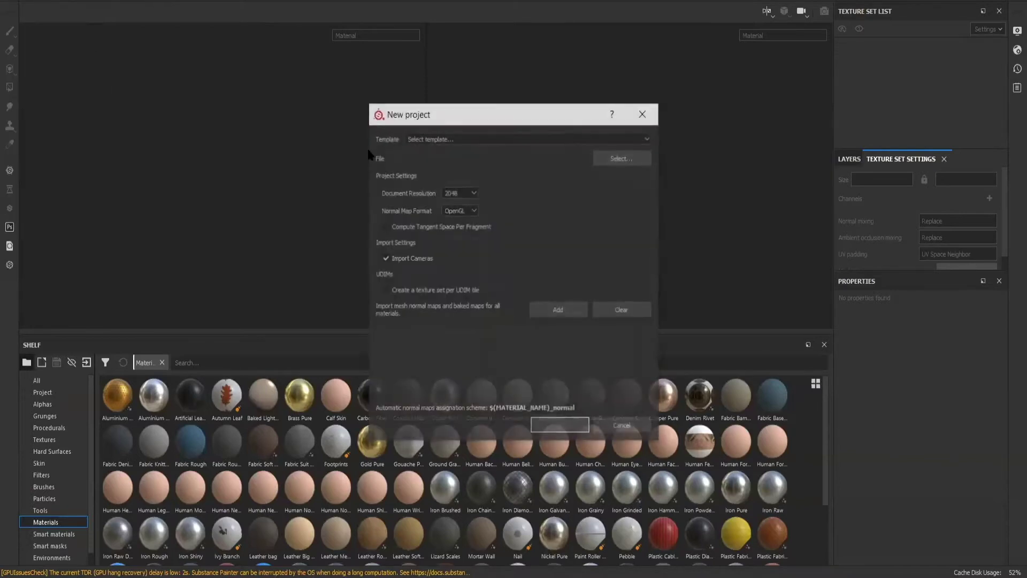
click(623, 159)
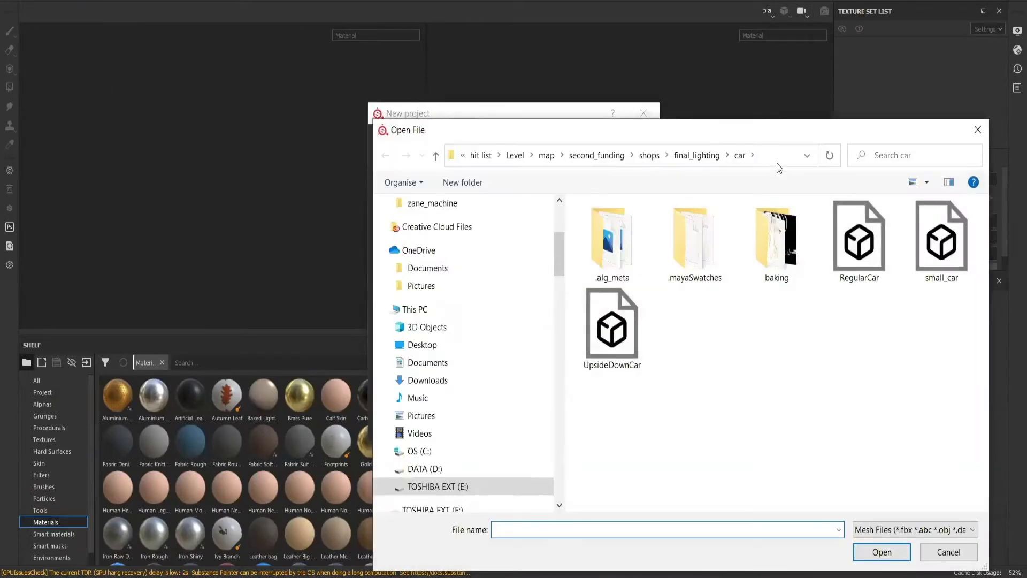
click(776, 163)
text(E:\ACM\after_school_club\hammer\models\a)
key(Return)
click(694, 240)
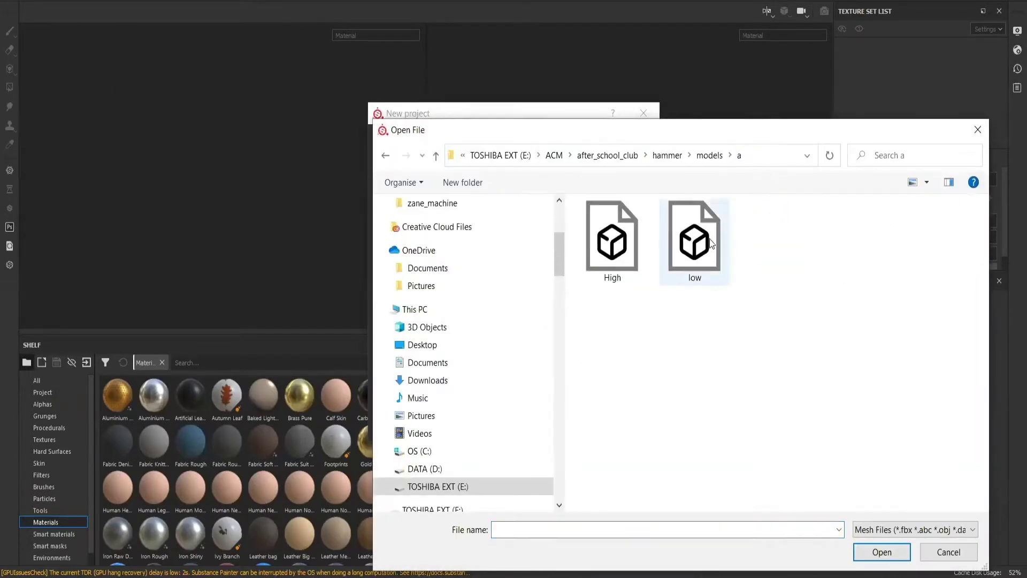
click(880, 551)
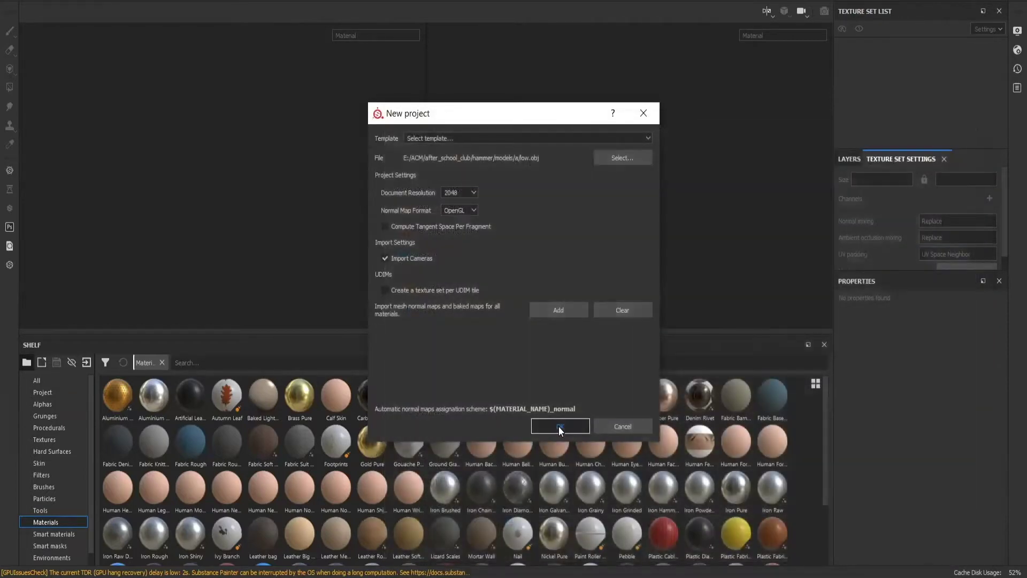
click(558, 426)
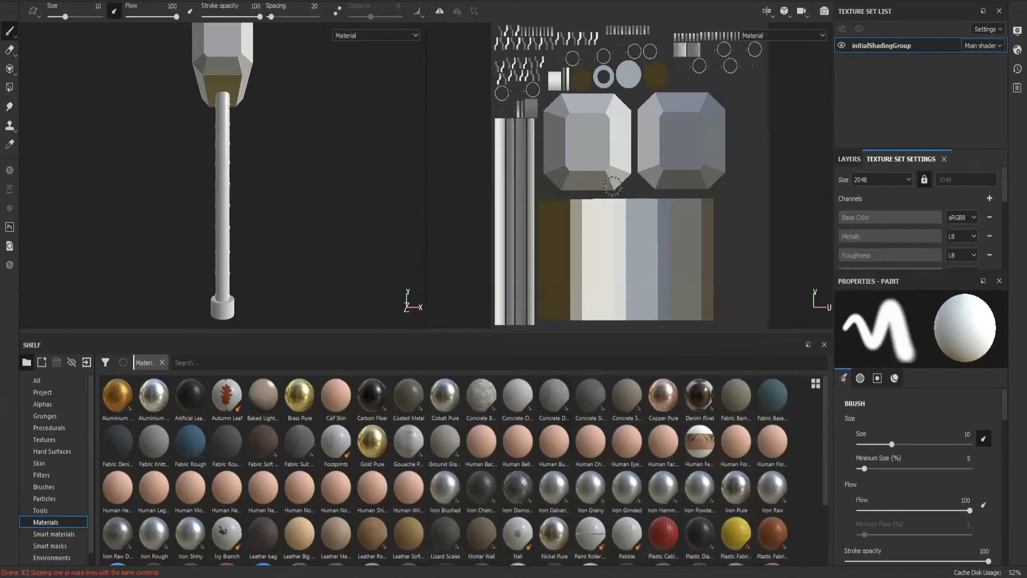
alt+drag(363, 178, 300, 209)
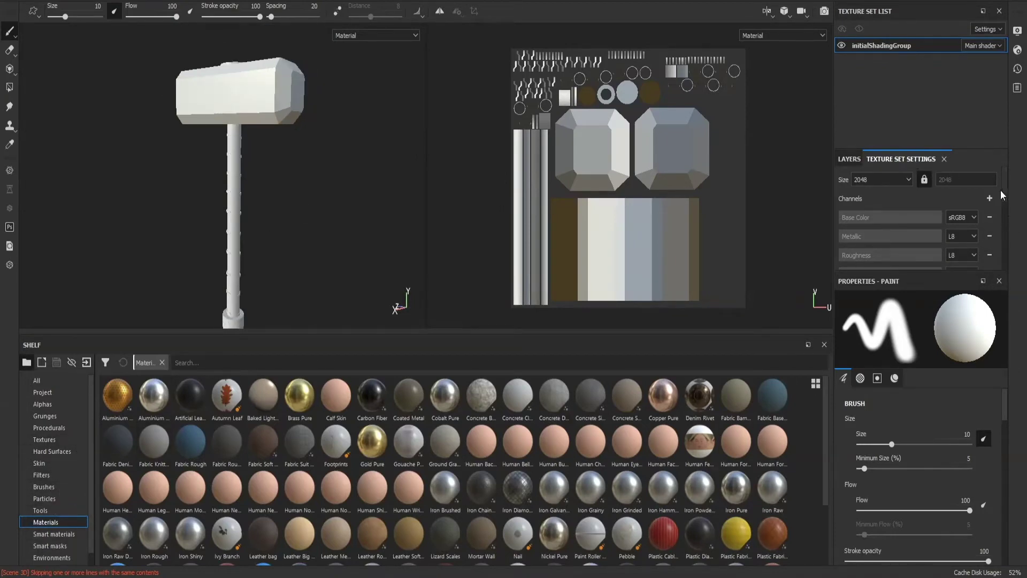
Open the mesh map baking settings and add High.obj as the high definition mesh.
drag(959, 272, 960, 400)
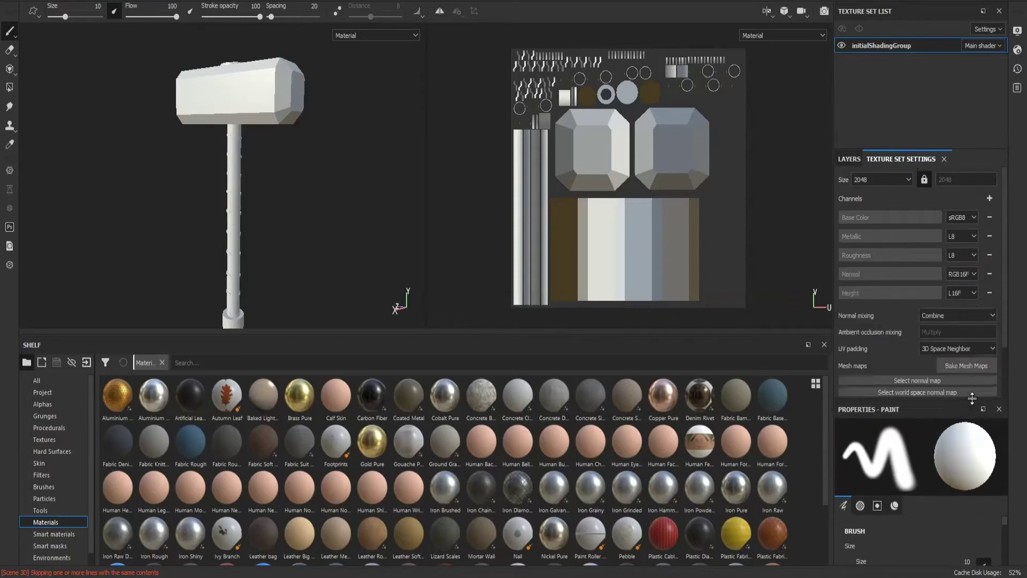
click(973, 368)
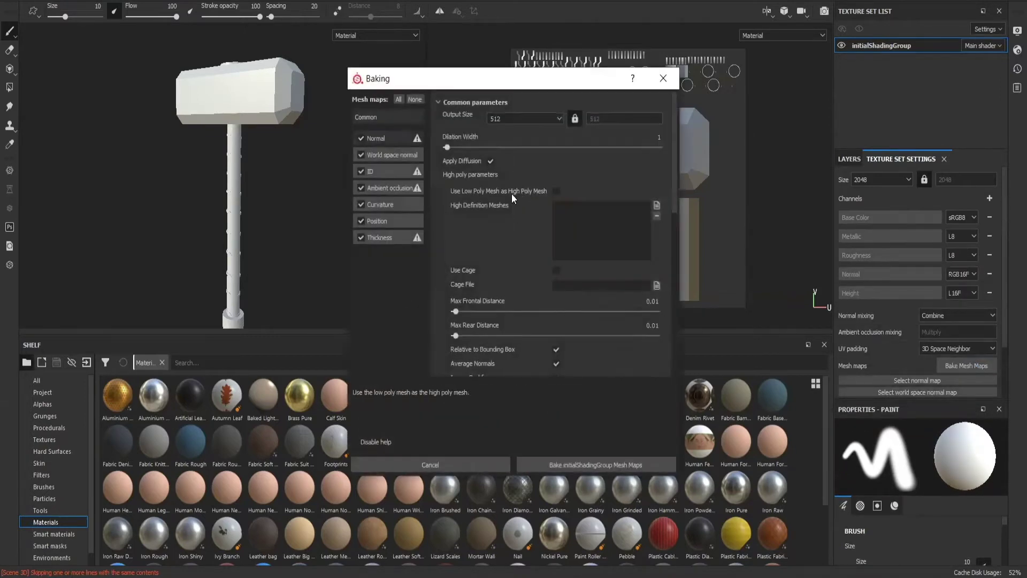
click(657, 205)
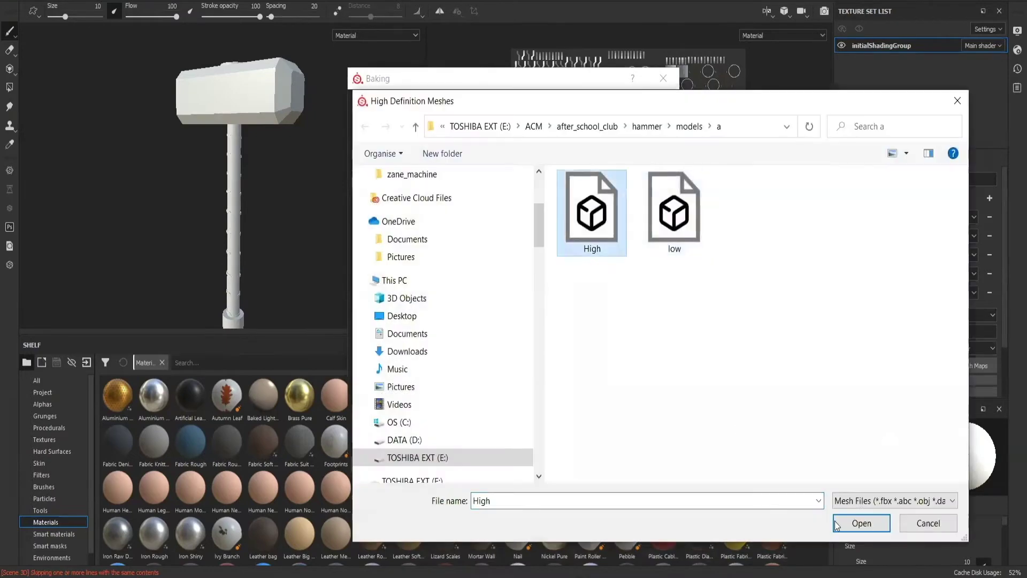
click(836, 525)
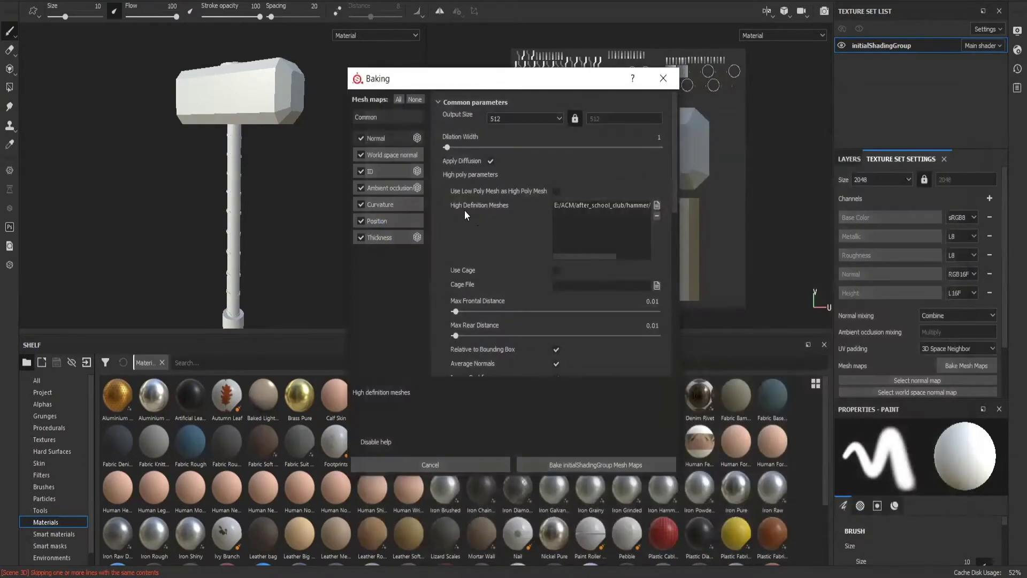
Set the bake output size to 2048 and exclude the World space normal map.
click(507, 117)
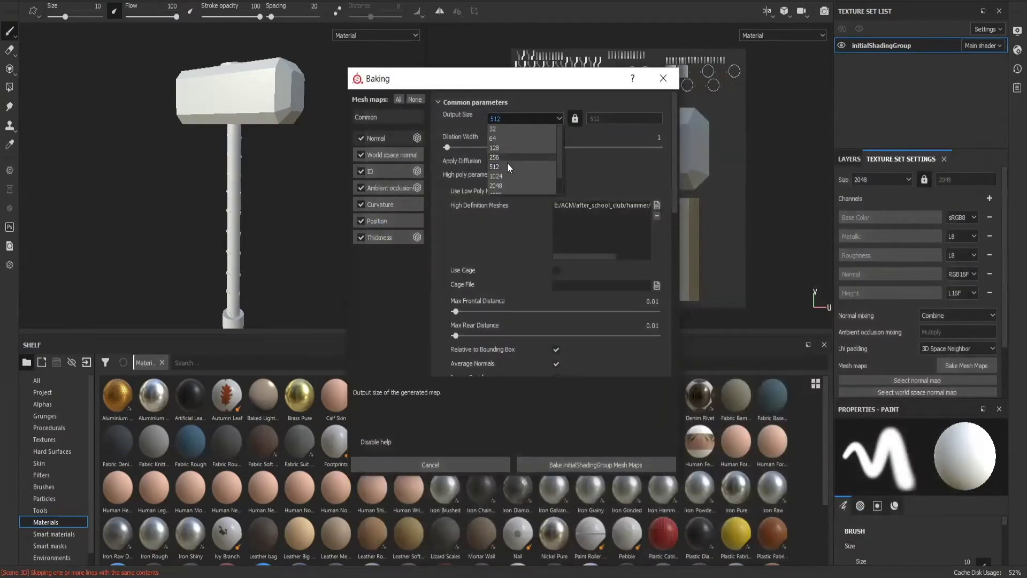
click(509, 184)
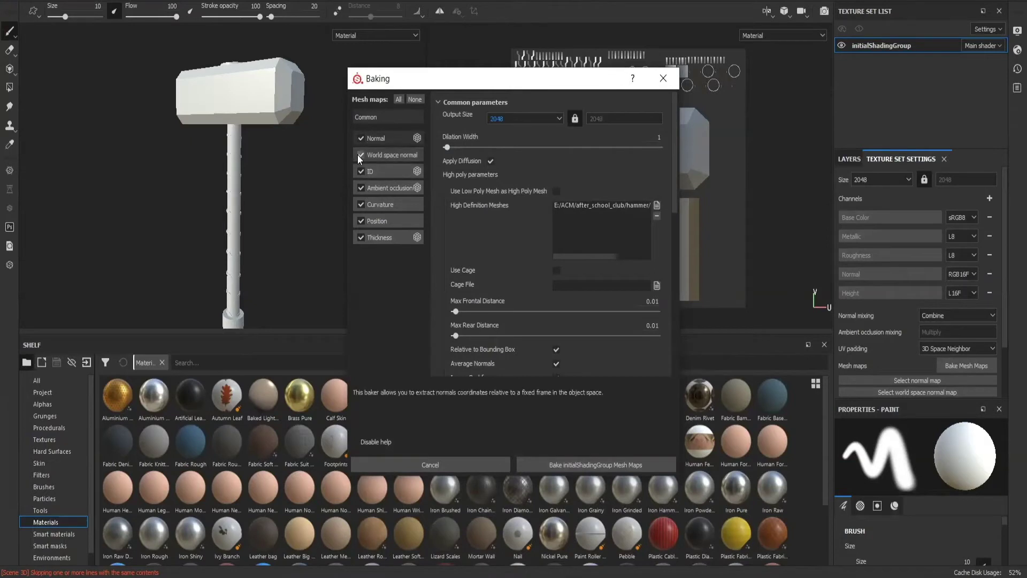
click(361, 155)
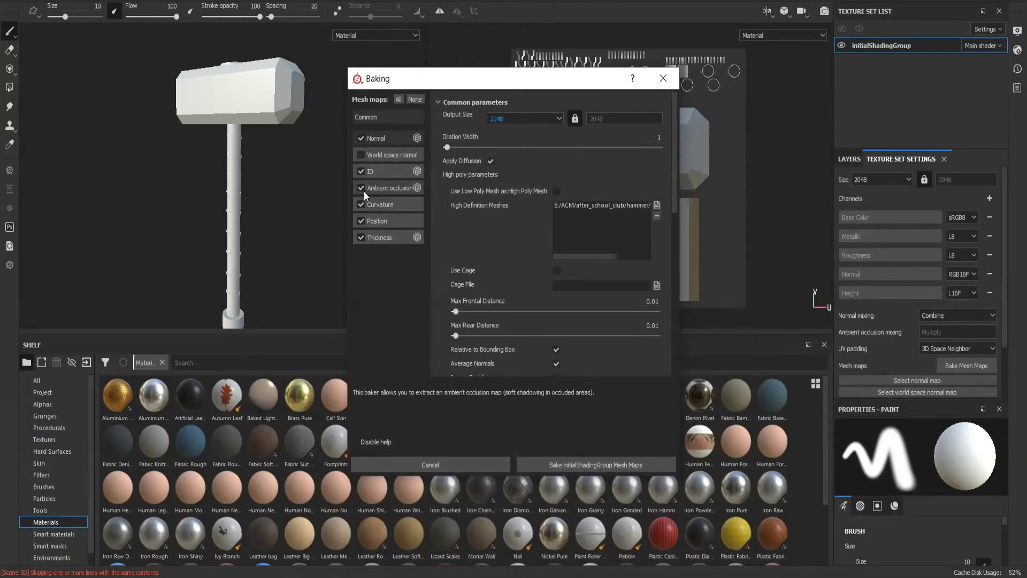
Set the ID map's color source to Material Color.
click(385, 171)
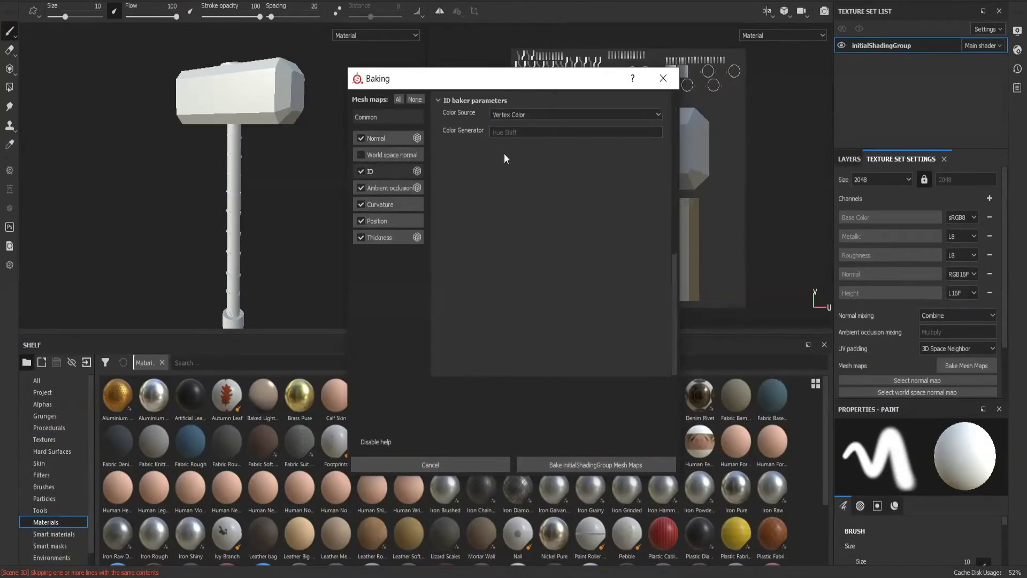
click(531, 117)
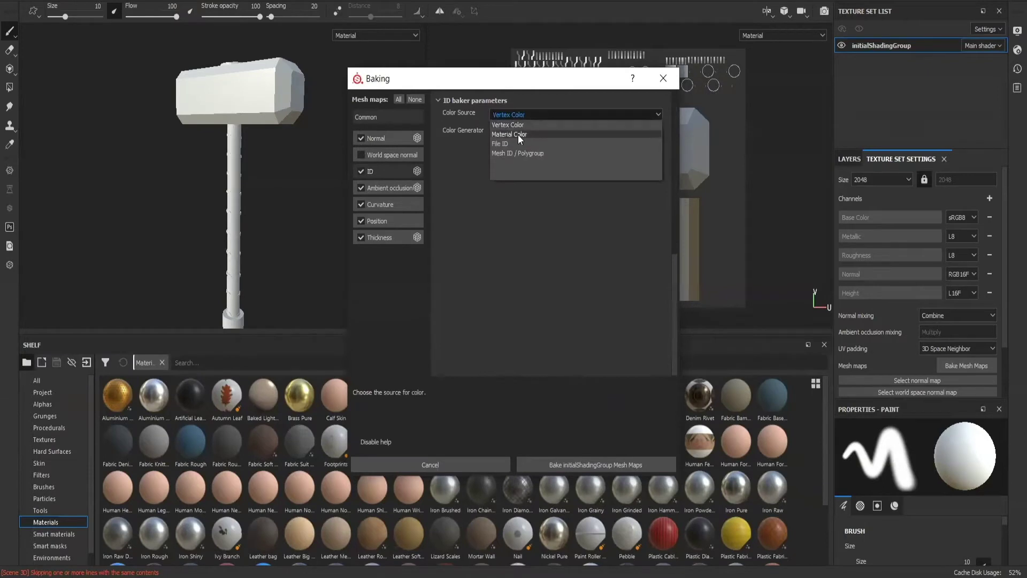
click(517, 134)
Set the ambient occlusion secondary rays to 240 and exclude the Position and Thickness maps from the bake.
click(394, 187)
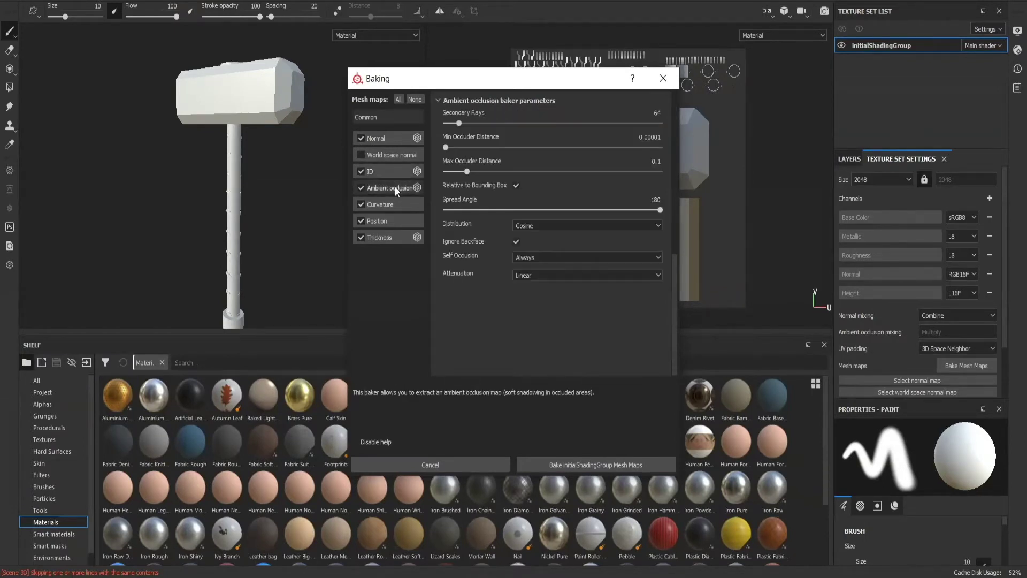
click(510, 123)
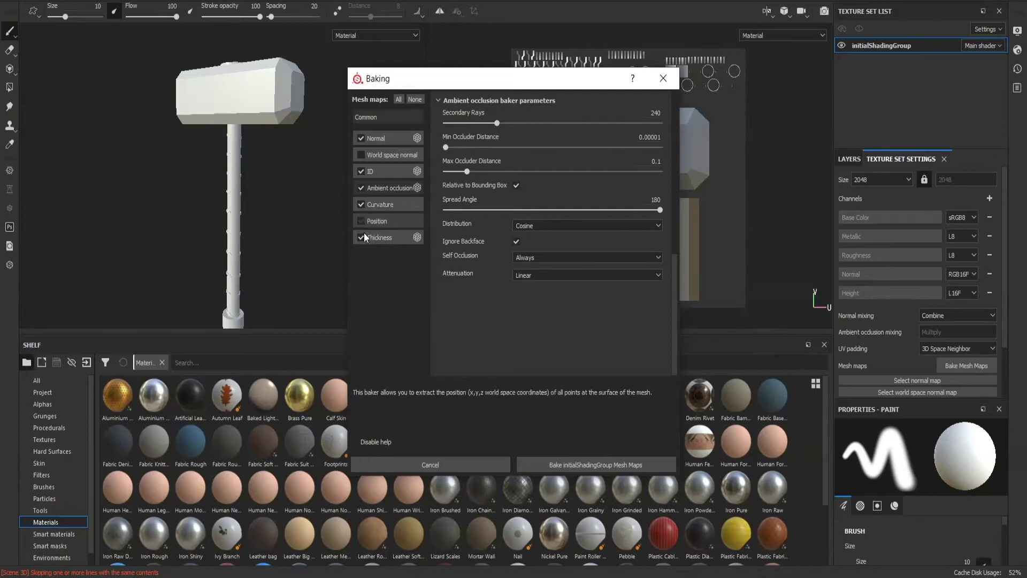
In the common baking parameters, set antialiasing to Subsampling 4x4 and match the meshes By Mesh Name.
click(378, 115)
scroll(585, 291, down, 5)
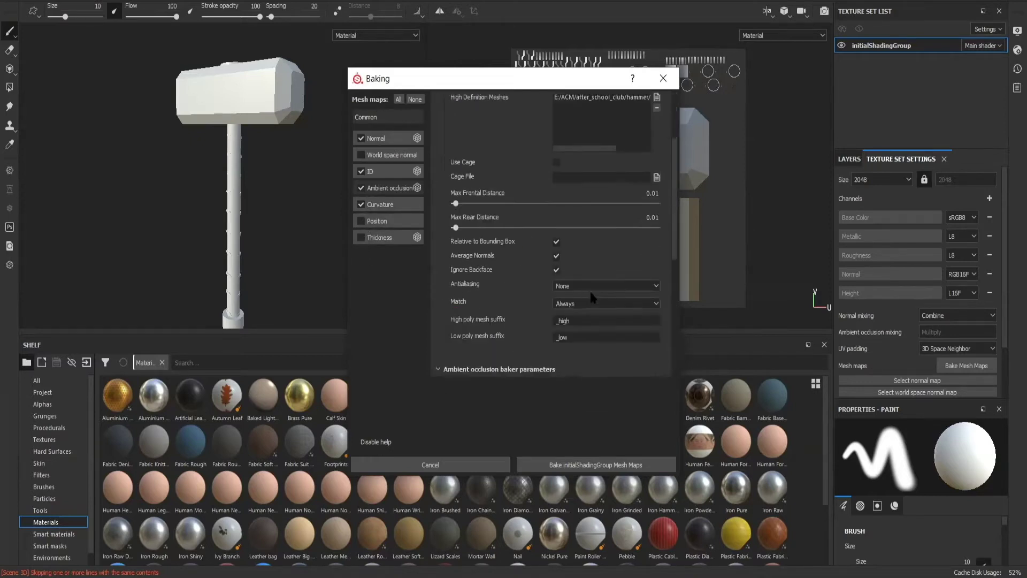
click(589, 215)
click(586, 241)
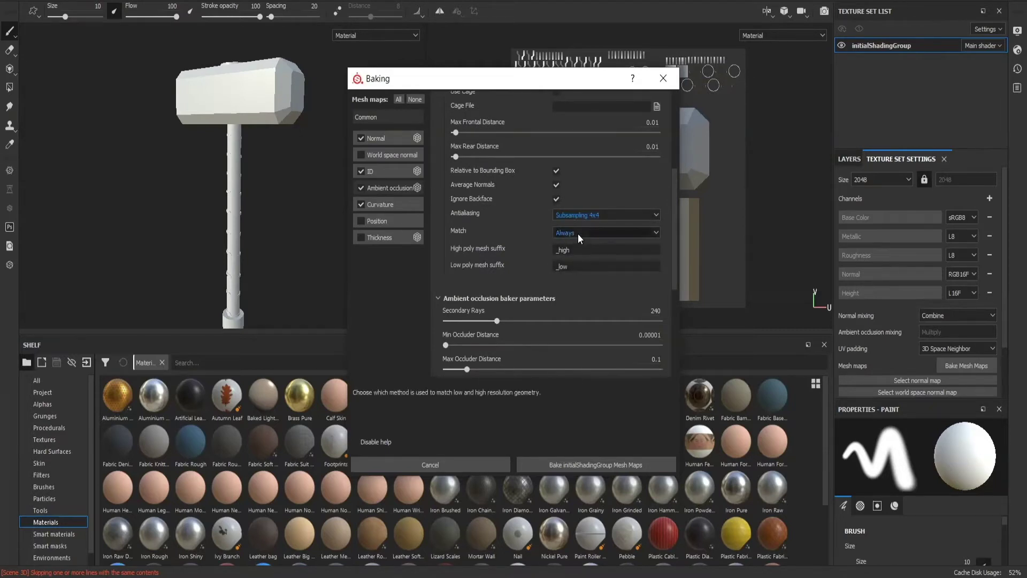
click(578, 232)
click(578, 249)
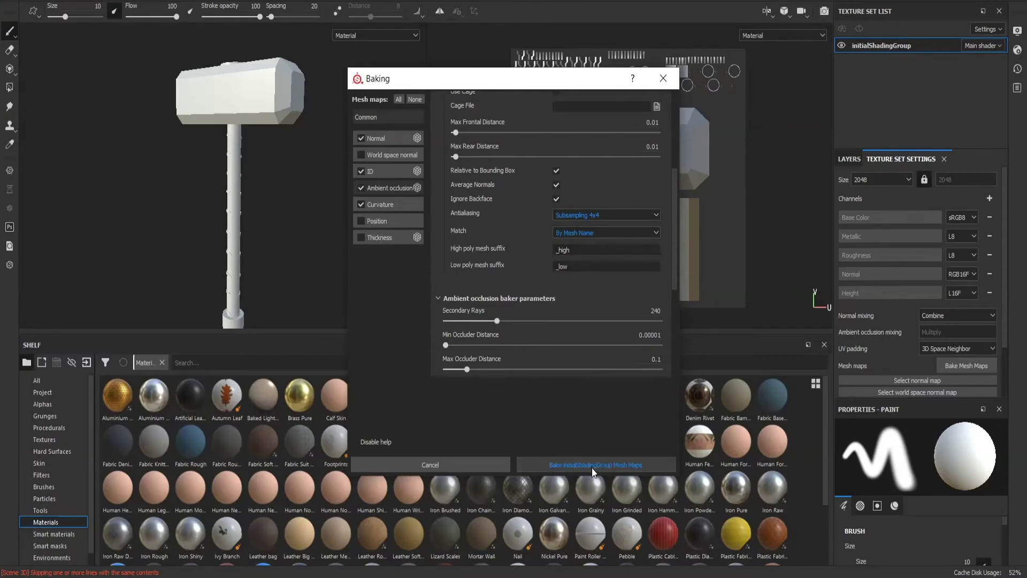
Bake the initialShadingGroup mesh maps and inspect the baked detail on the hammer head.
click(608, 464)
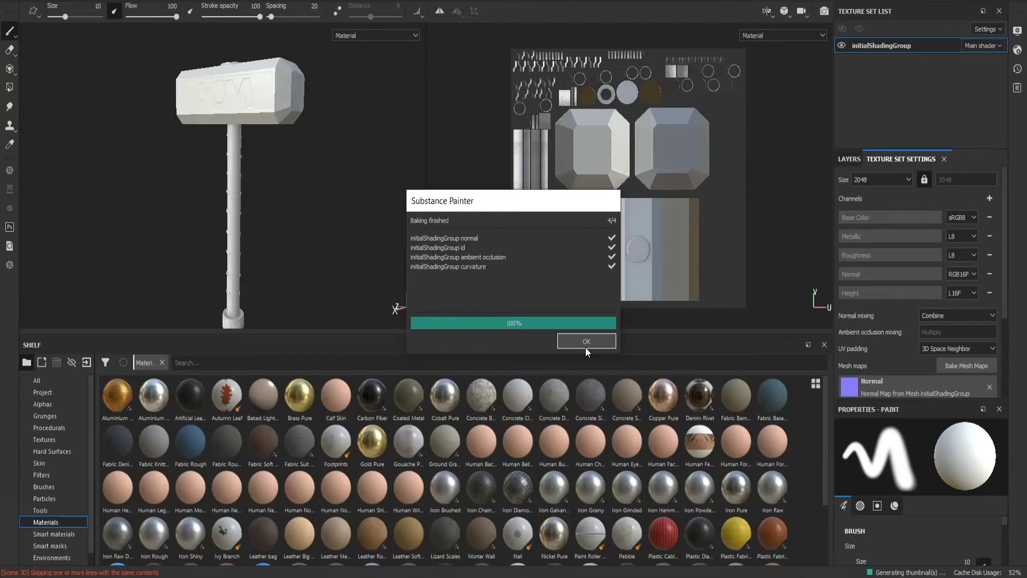
click(585, 343)
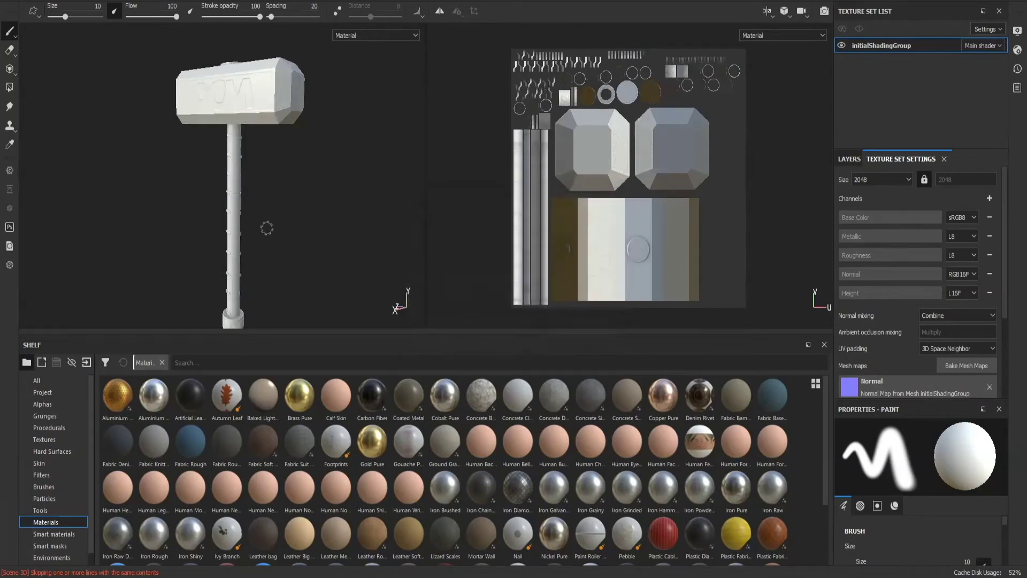
alt+drag(266, 228, 349, 201)
alt+right_drag(349, 200, 337, 277)
mouse_move(337, 277)
alt+mouse_down()
mouse_move(282, 239)
mouse_move(319, 284)
alt+mouse_up()
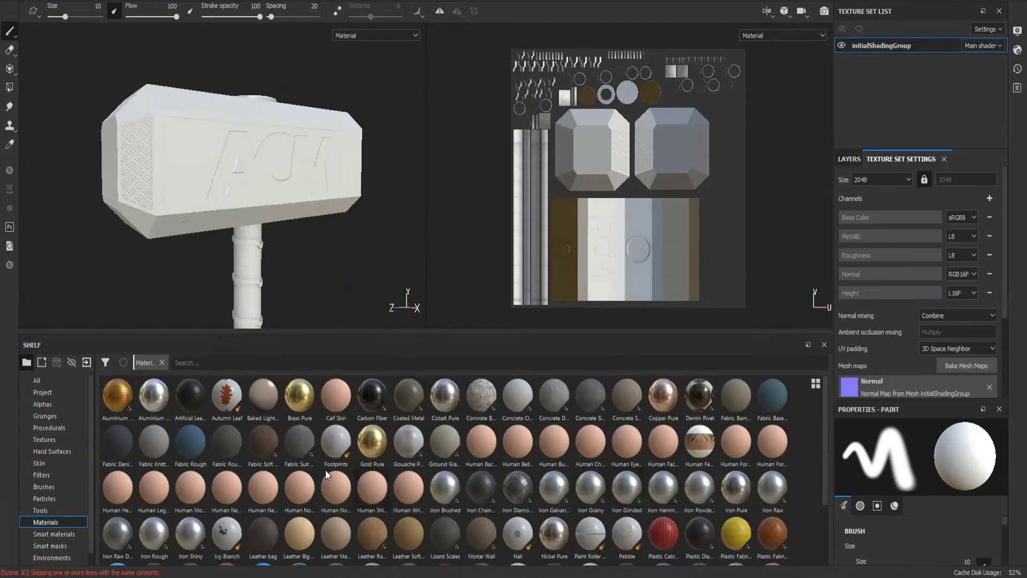
Enlarge the shelf and look through the smart materials for one that suits the hammer.
drag(345, 336, 346, 261)
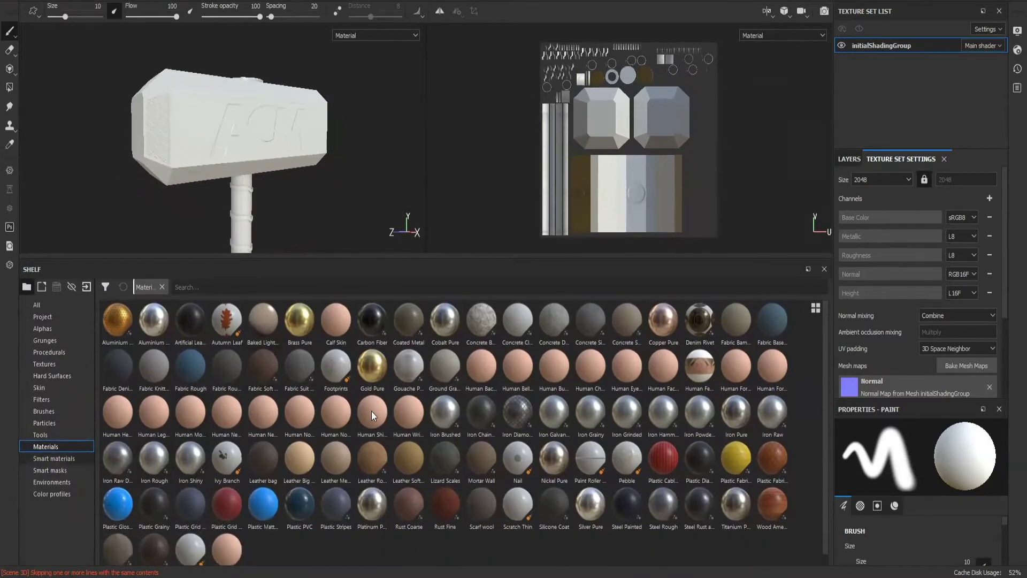
click(49, 460)
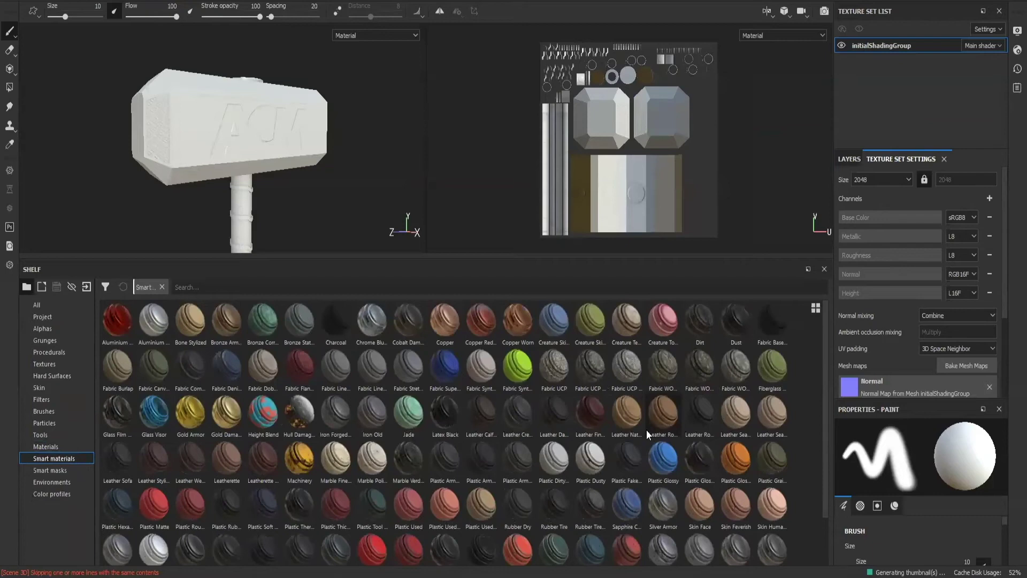
scroll(581, 524, down, 1)
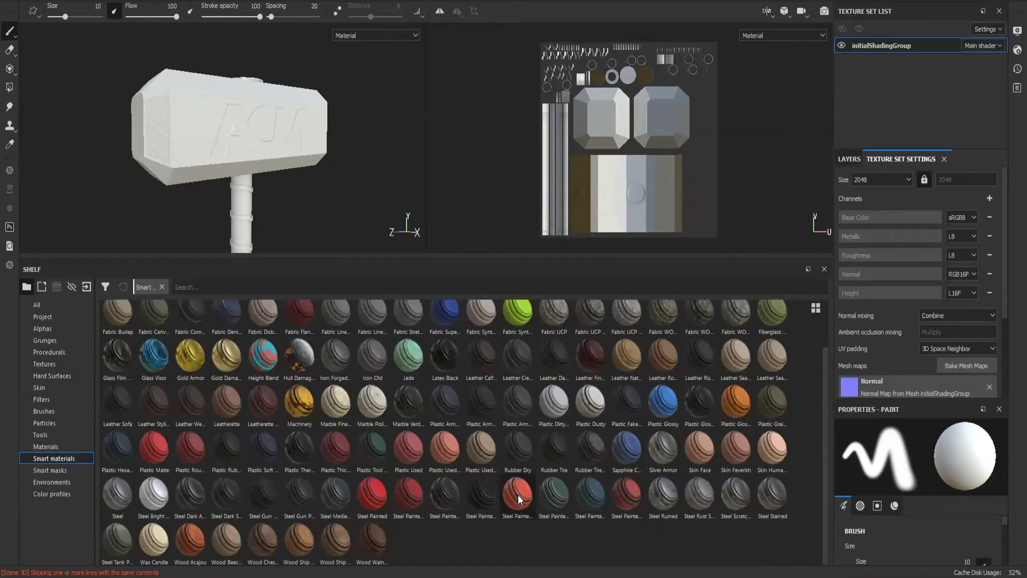
mouse_move(549, 496)
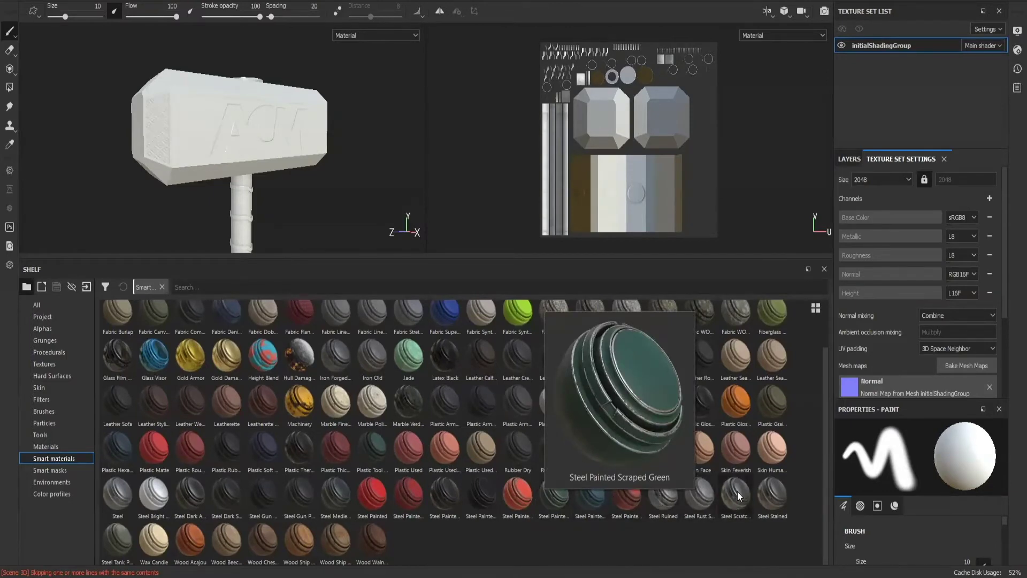
mouse_move(780, 491)
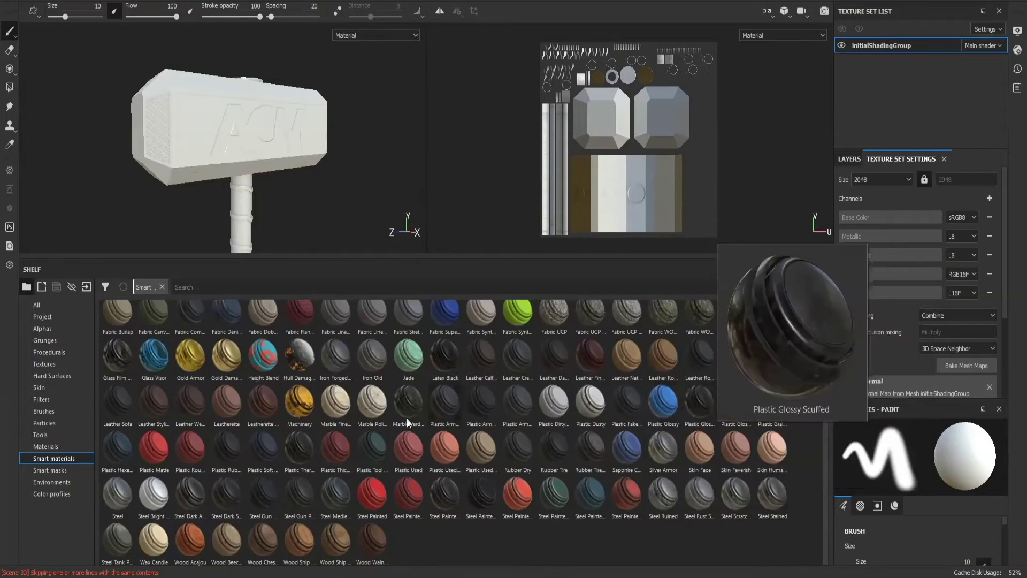
Add the regular material Brass Pure to the layer stack above Layer 1.
click(57, 442)
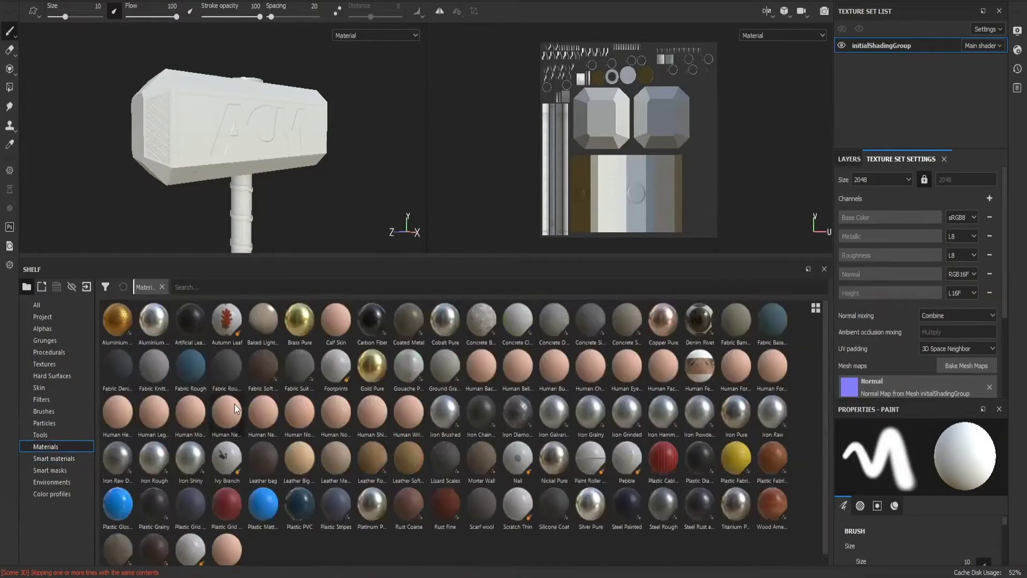
mouse_move(293, 326)
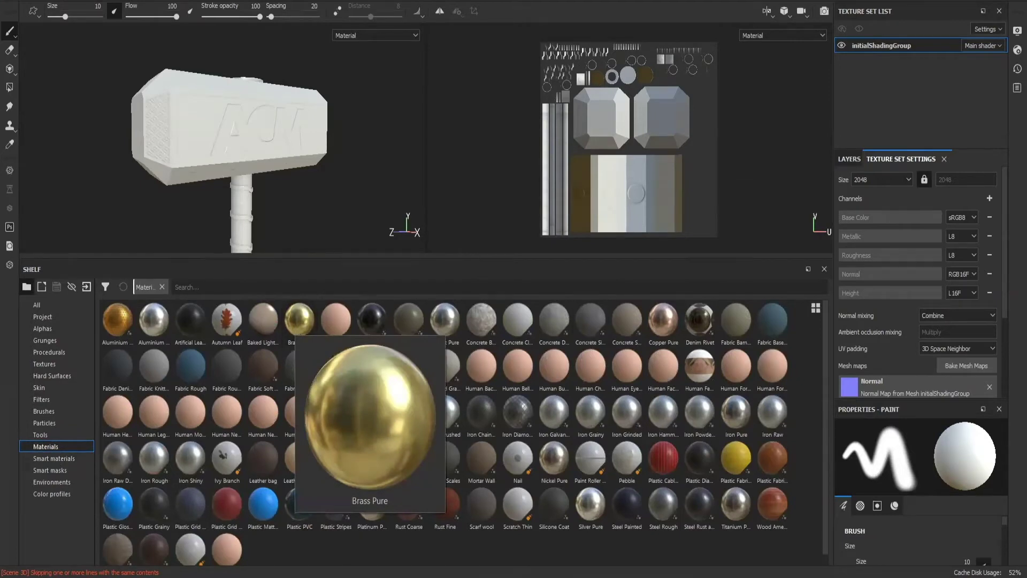
click(849, 159)
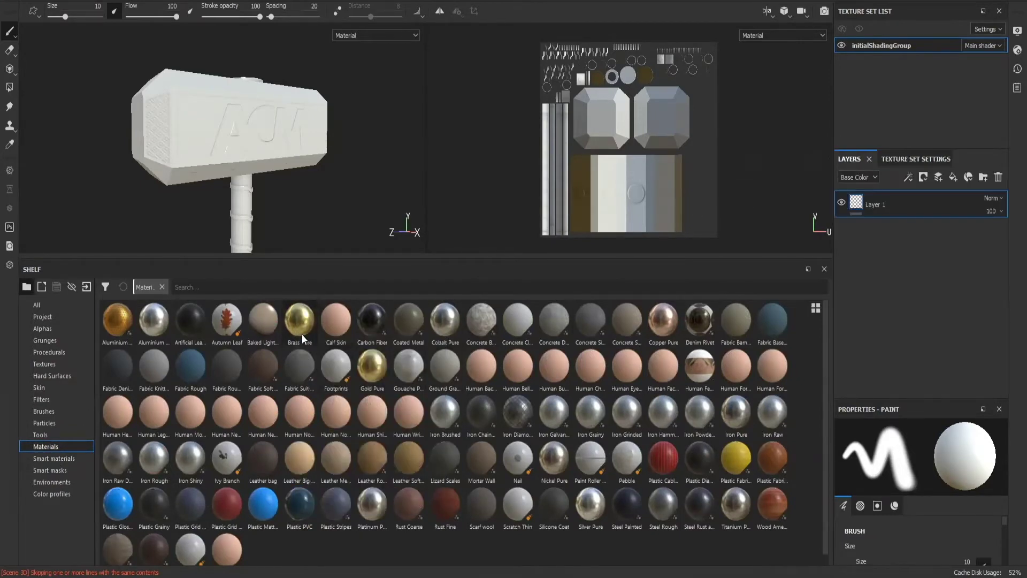
drag(300, 331, 920, 197)
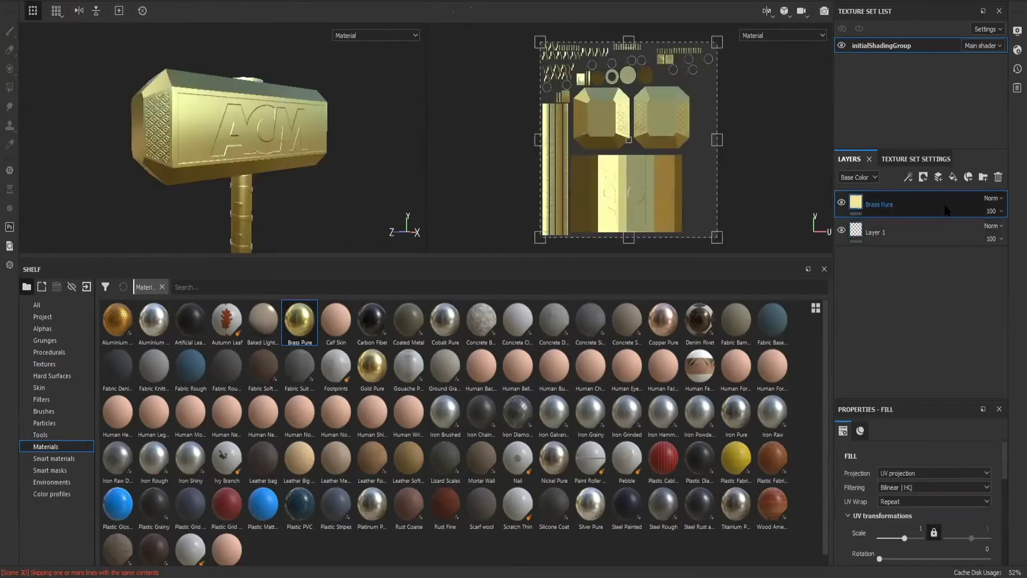
Give the Brass Pure layer a color selection mask using the hammer head's yellow ID color.
right_click(944, 205)
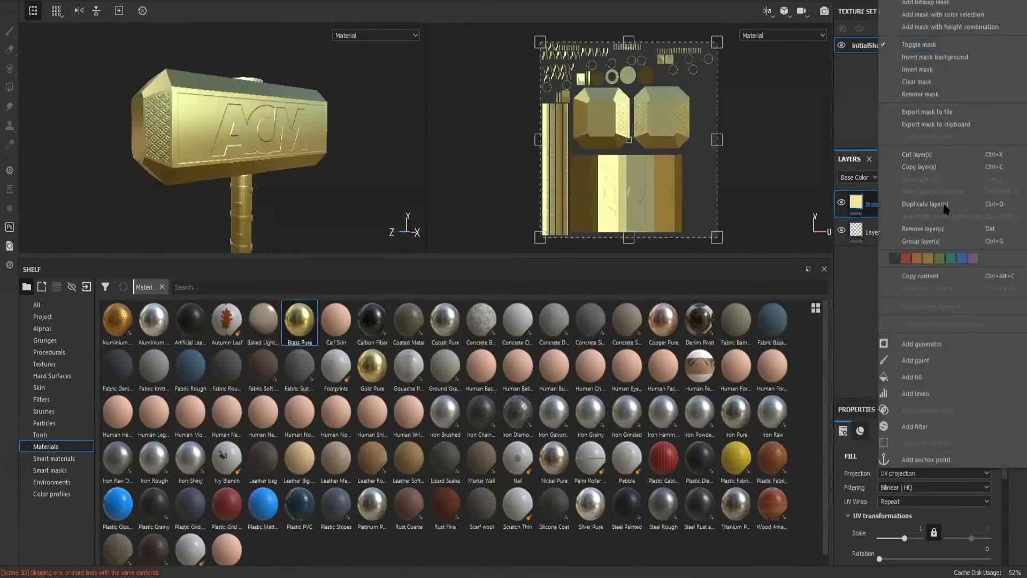
click(947, 17)
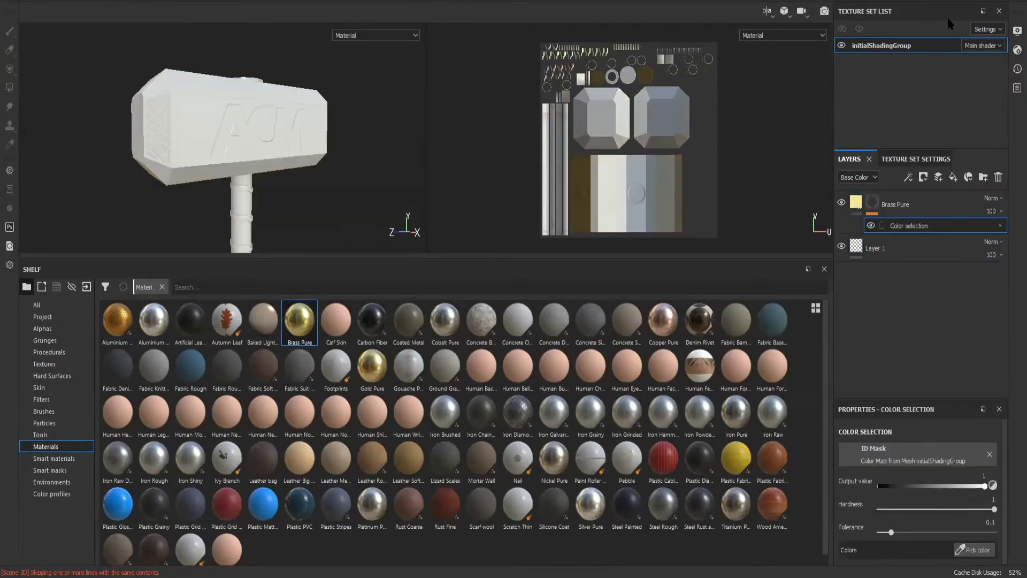
click(974, 550)
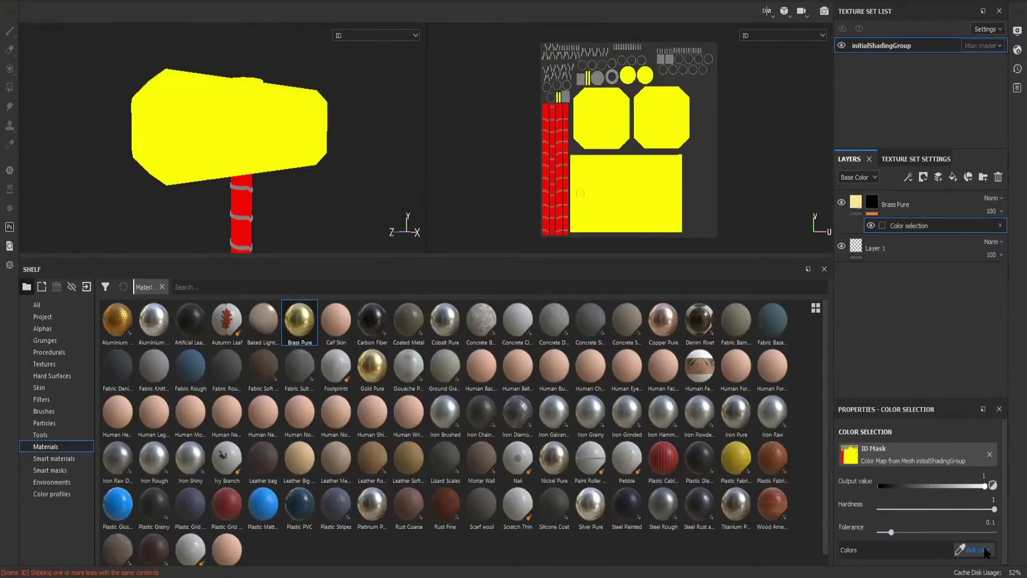
click(274, 141)
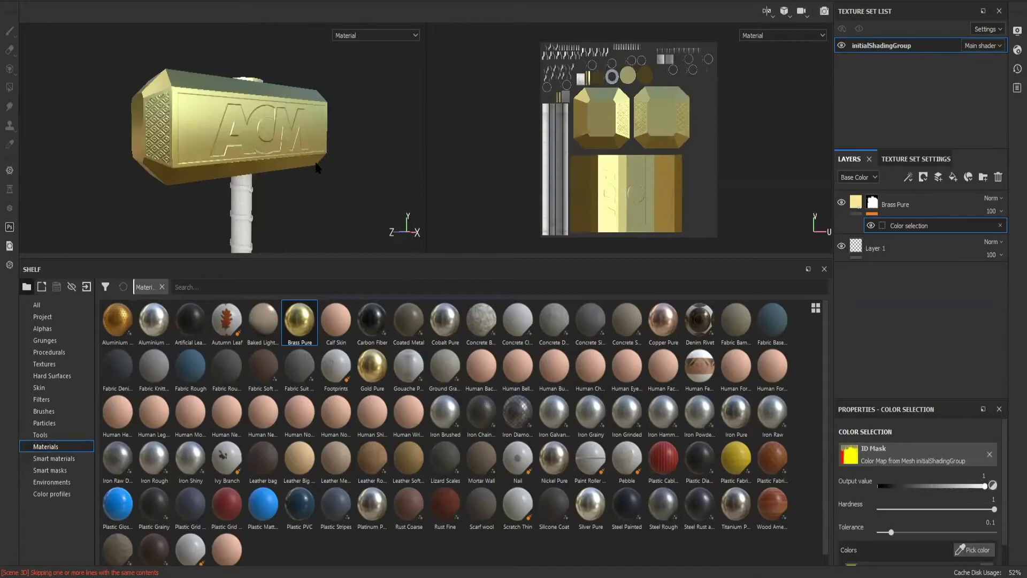
alt+drag(362, 216, 385, 201)
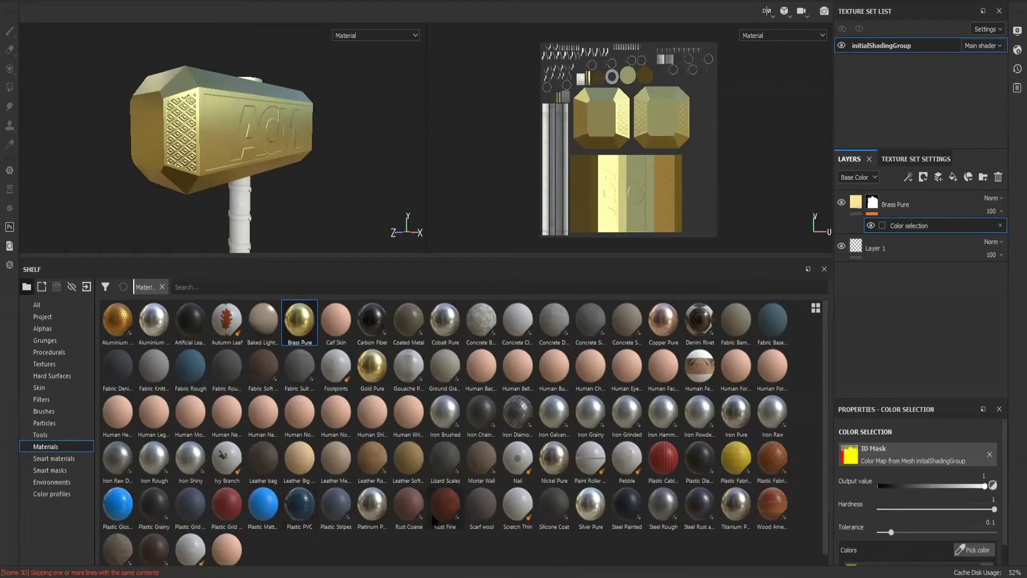
Add Rust Fine above Brass Pure and mask it by color selection to the yellow hammer head.
drag(448, 515, 916, 203)
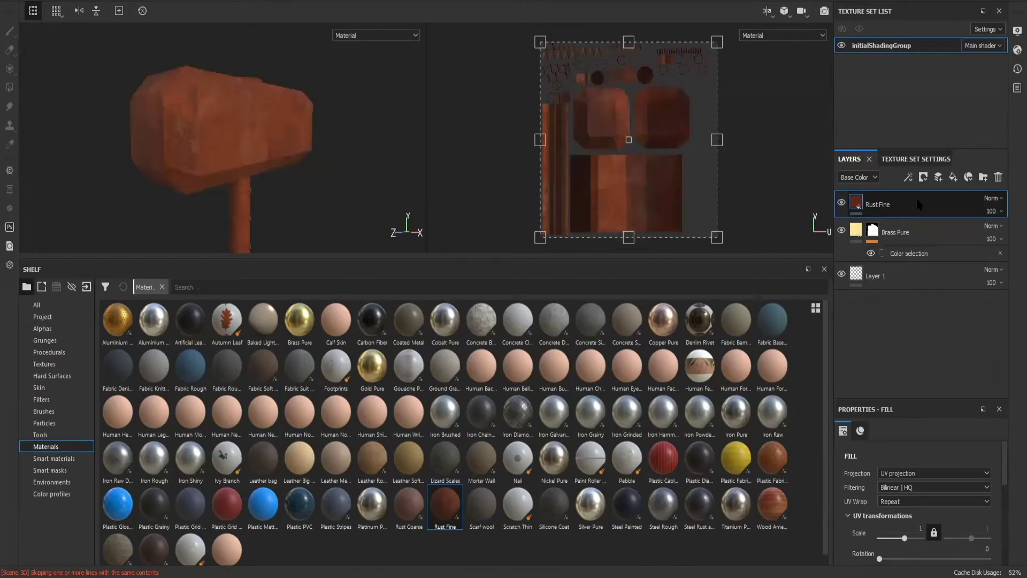
right_click(916, 197)
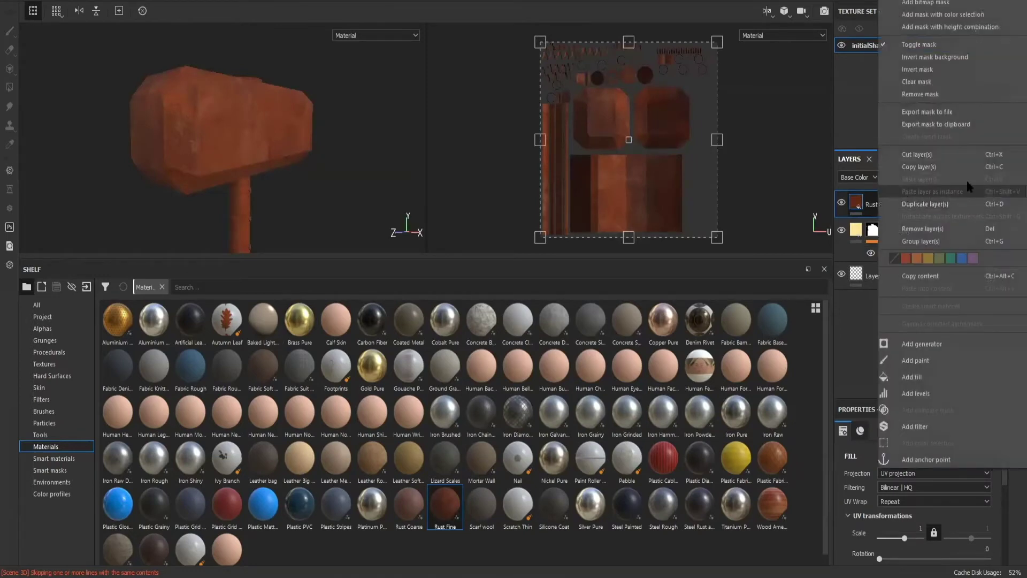
click(961, 16)
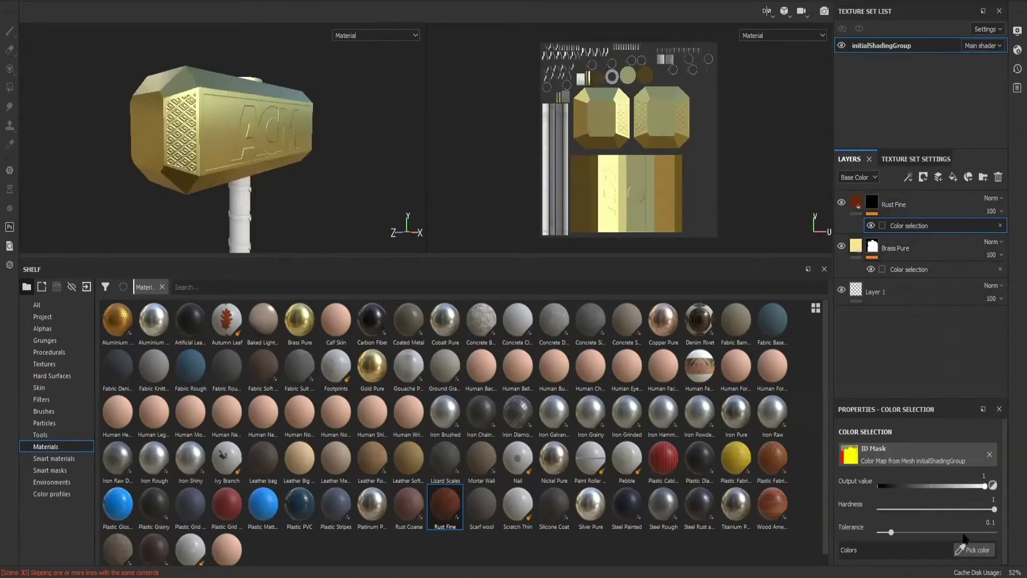
click(968, 554)
click(277, 143)
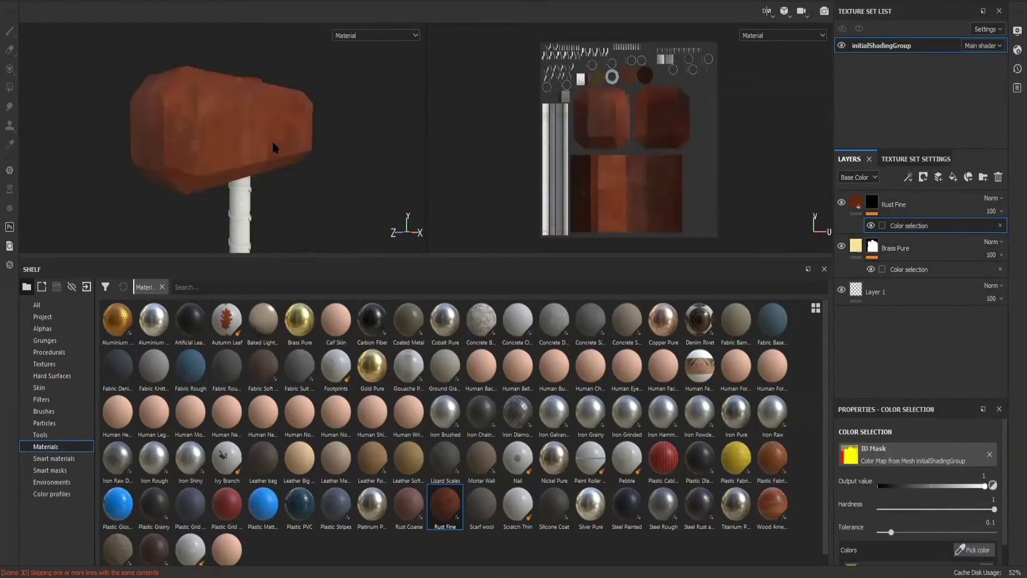
Add a Curvature generator to the Rust Fine layer's mask and inspect the rust on the hammer head's edges.
right_click(944, 209)
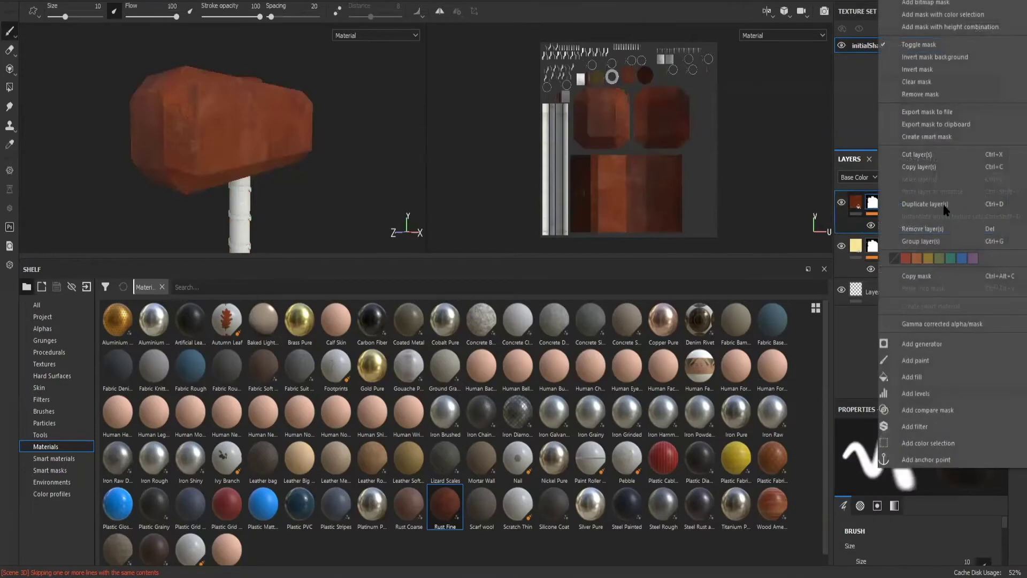
click(951, 338)
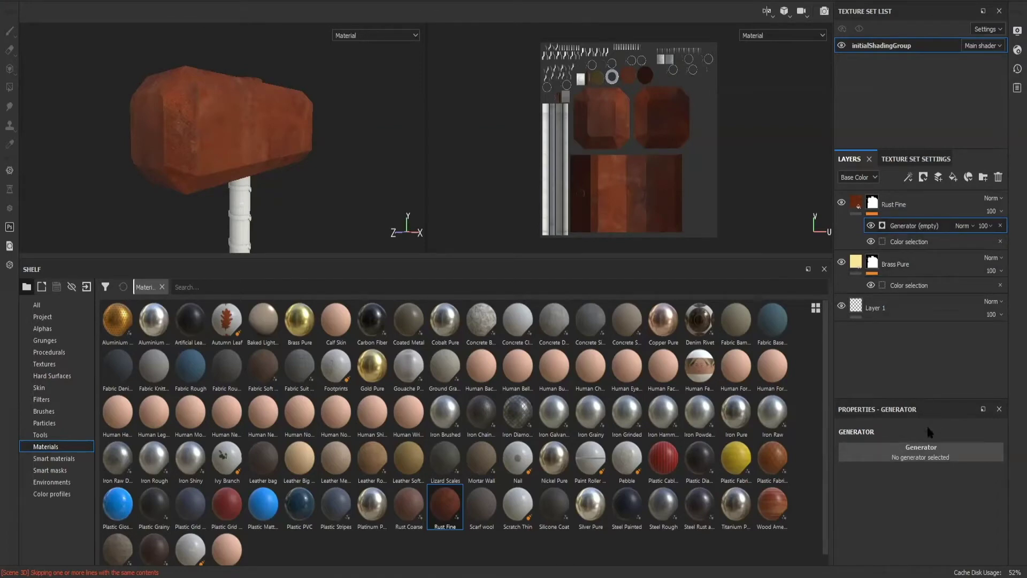
click(925, 455)
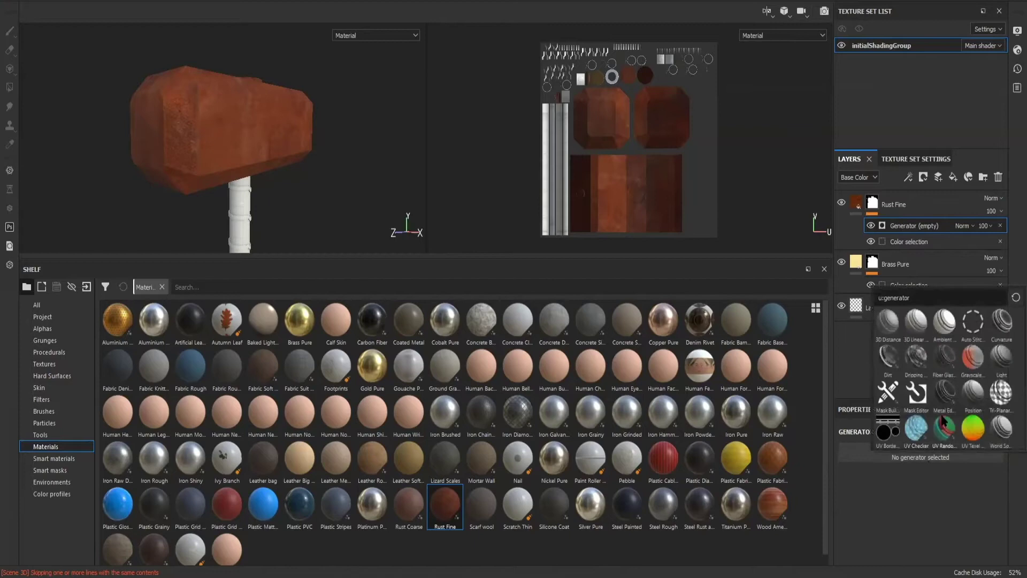
mouse_move(947, 366)
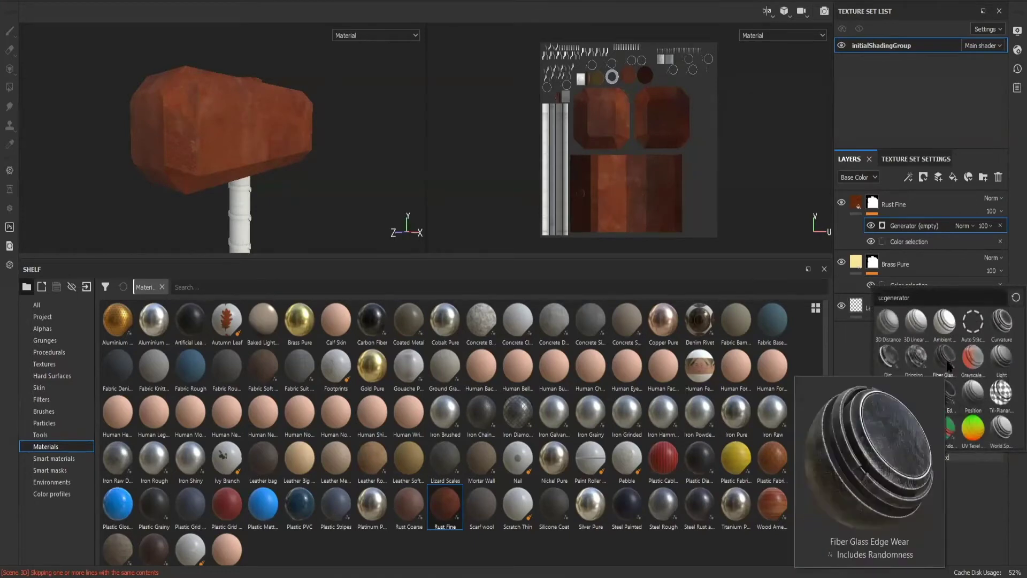
mouse_move(1005, 331)
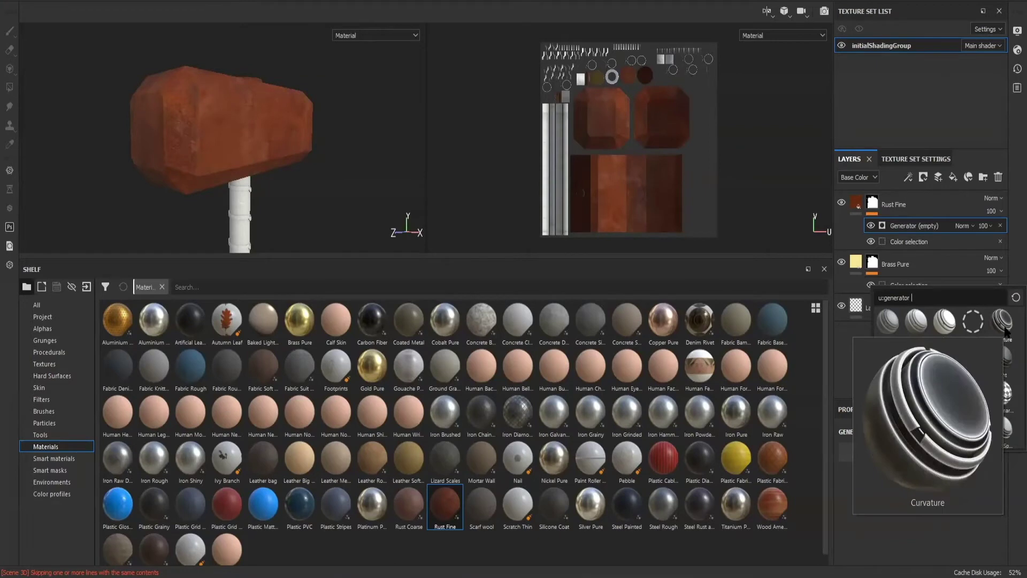
click(1004, 323)
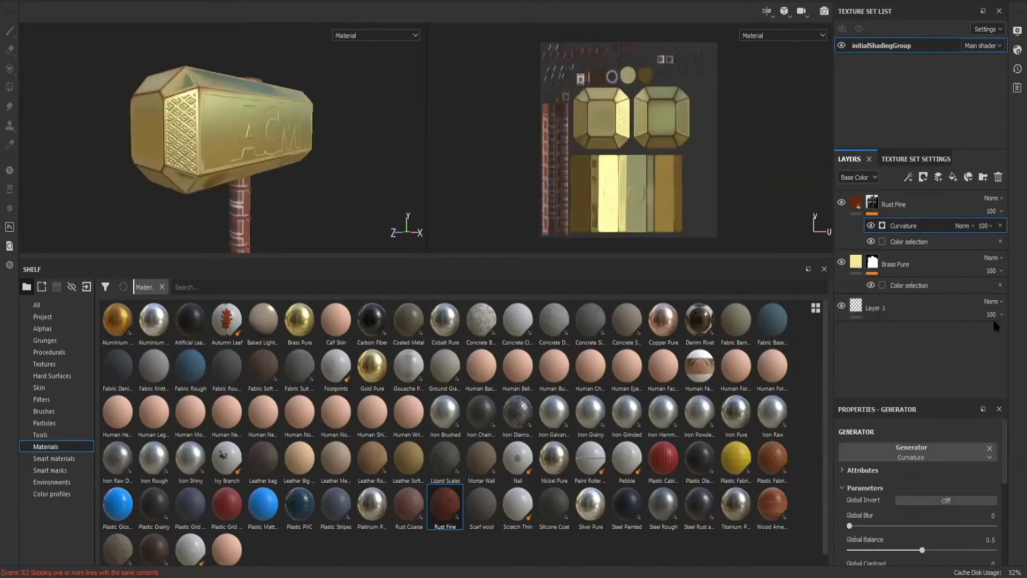
alt+drag(356, 200, 286, 192)
alt+middle_drag(286, 192, 395, 178)
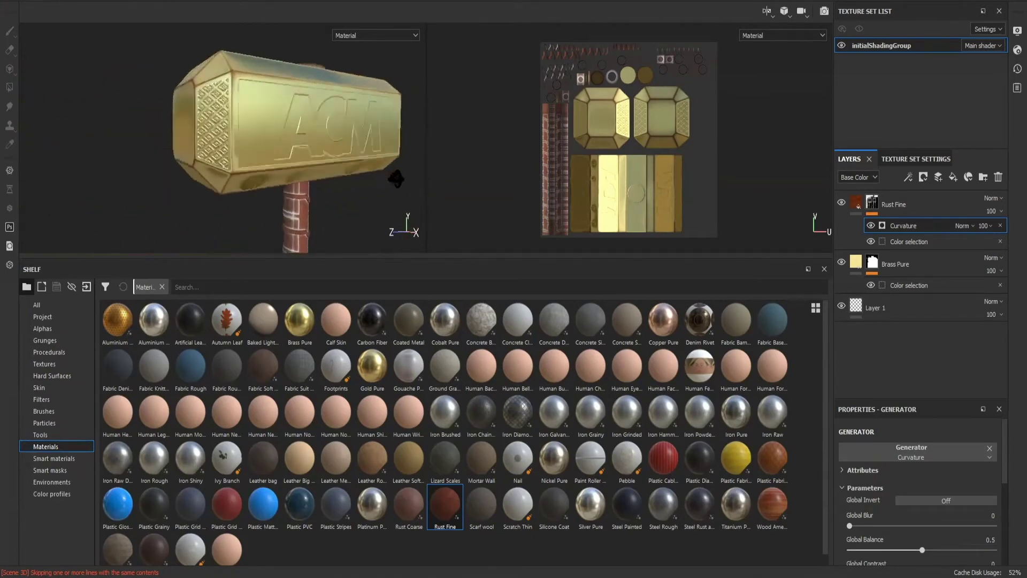
Add another Rust Fine layer on top of the stack and mask it by color selection to the yellow hammer head.
alt+drag(397, 175, 405, 168)
alt+middle_drag(406, 170, 341, 175)
drag(436, 508, 883, 206)
right_click(924, 209)
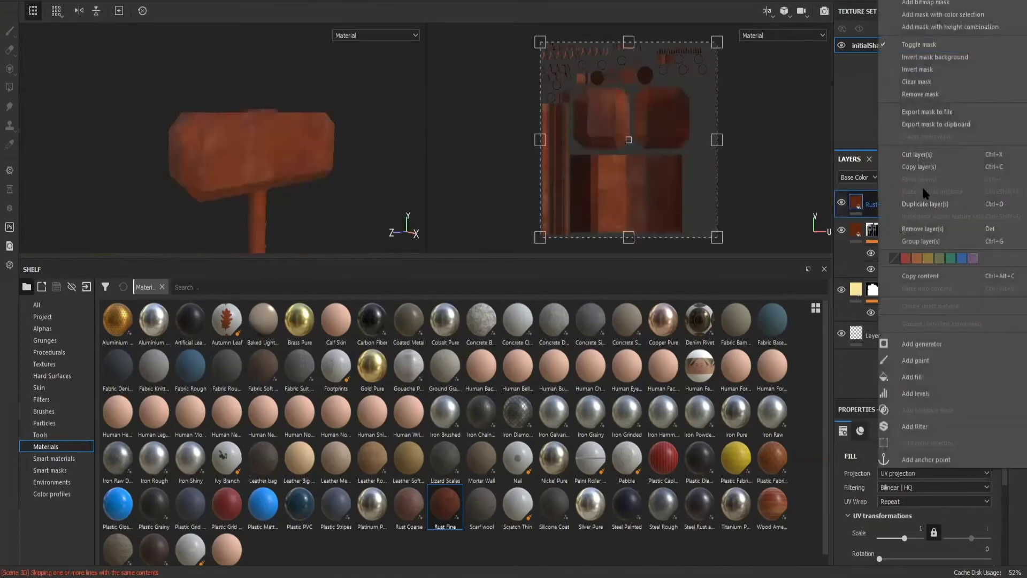
click(920, 25)
click(973, 550)
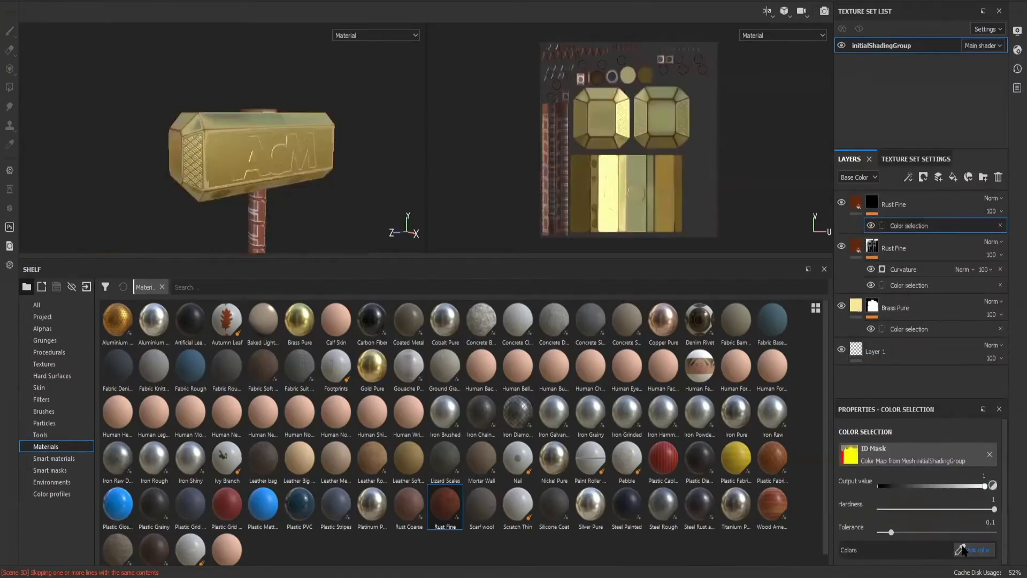
click(253, 158)
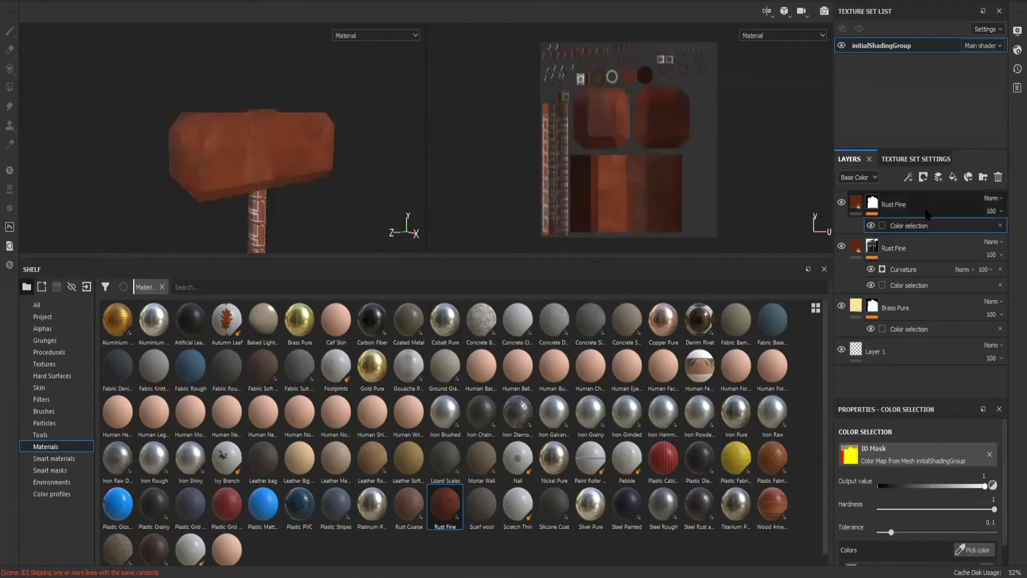
Add a Dirt generator to the mask of the top Rust Fine layer.
click(871, 202)
right_click(877, 205)
click(948, 344)
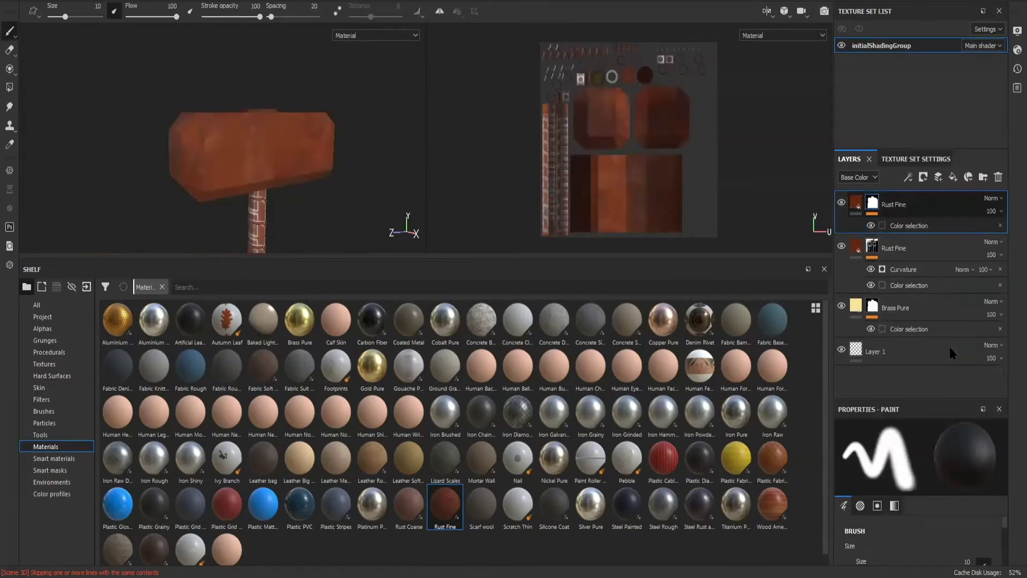
click(948, 458)
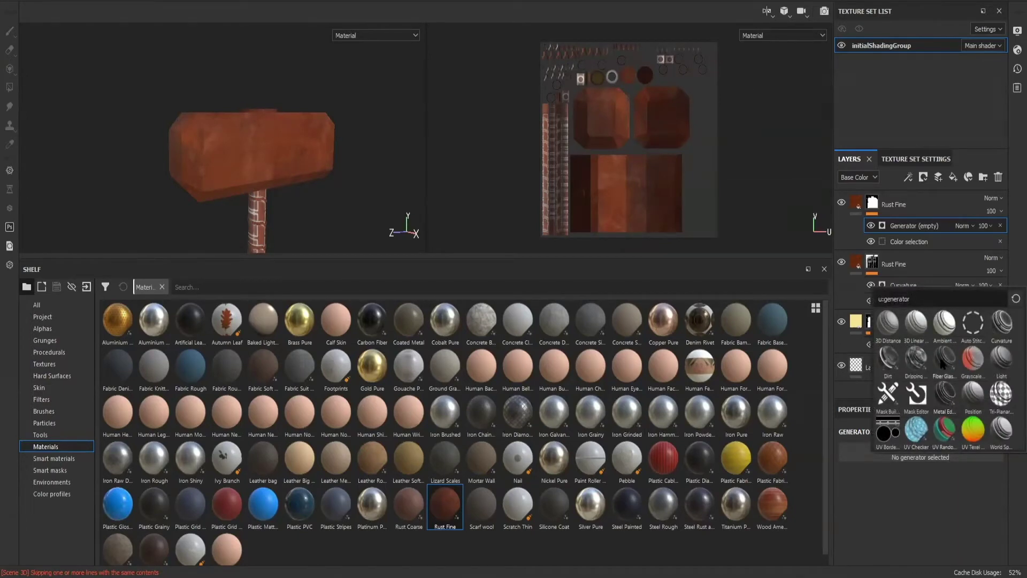
click(895, 362)
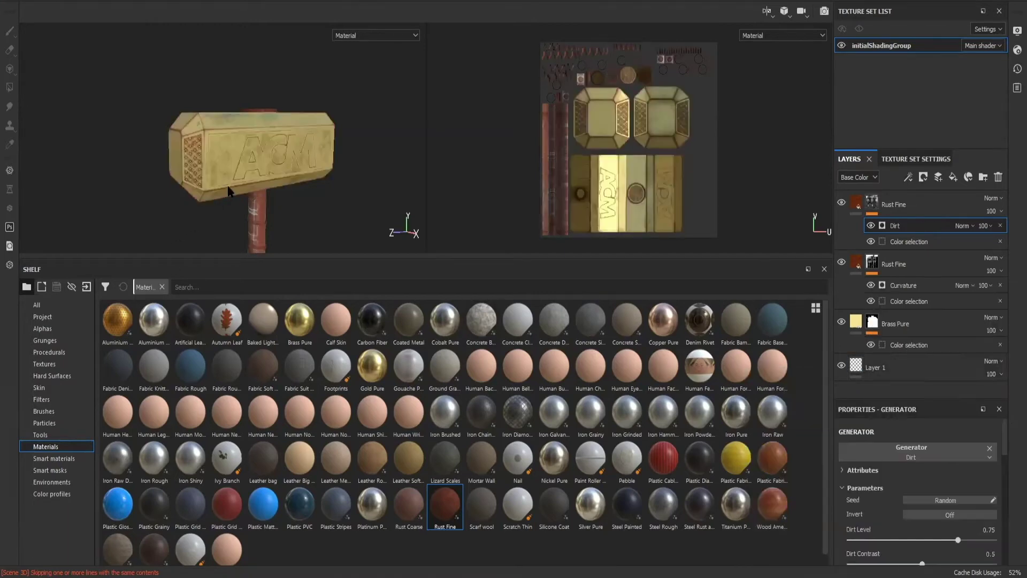
Shrink the shelf to enlarge the viewports and frame the whole hammer to inspect the dirt effect.
alt+drag(237, 192, 338, 224)
scroll(318, 114, down, 5)
scroll(294, 97, up, 5)
scroll(285, 139, up, 5)
scroll(285, 139, down, 5)
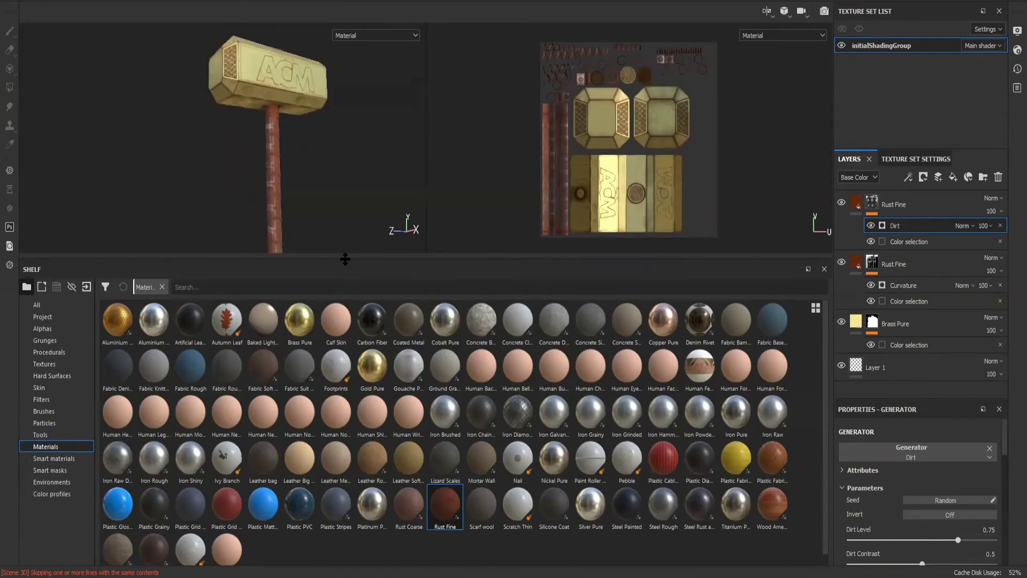
drag(345, 259, 345, 393)
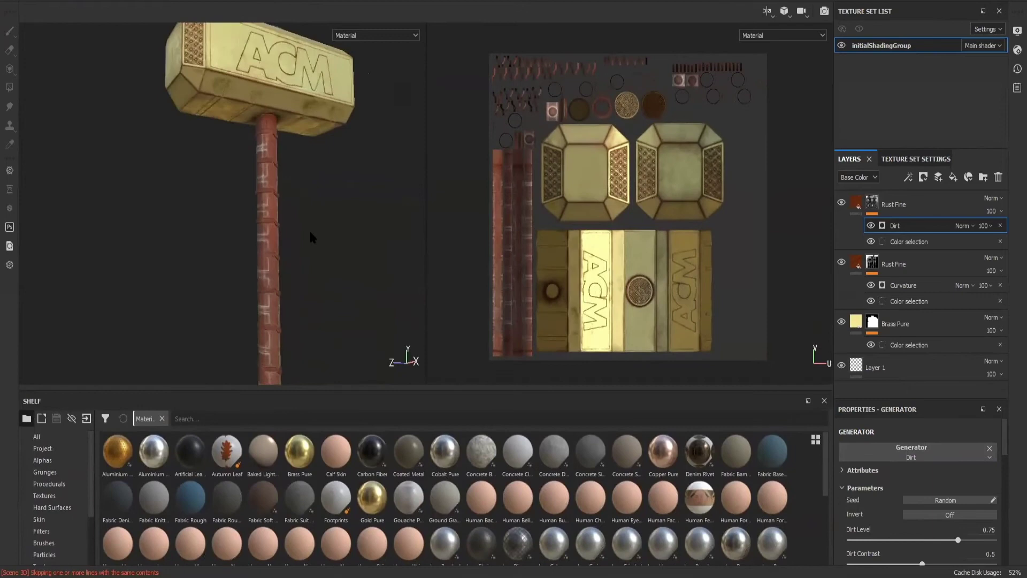
scroll(310, 237, down, 5)
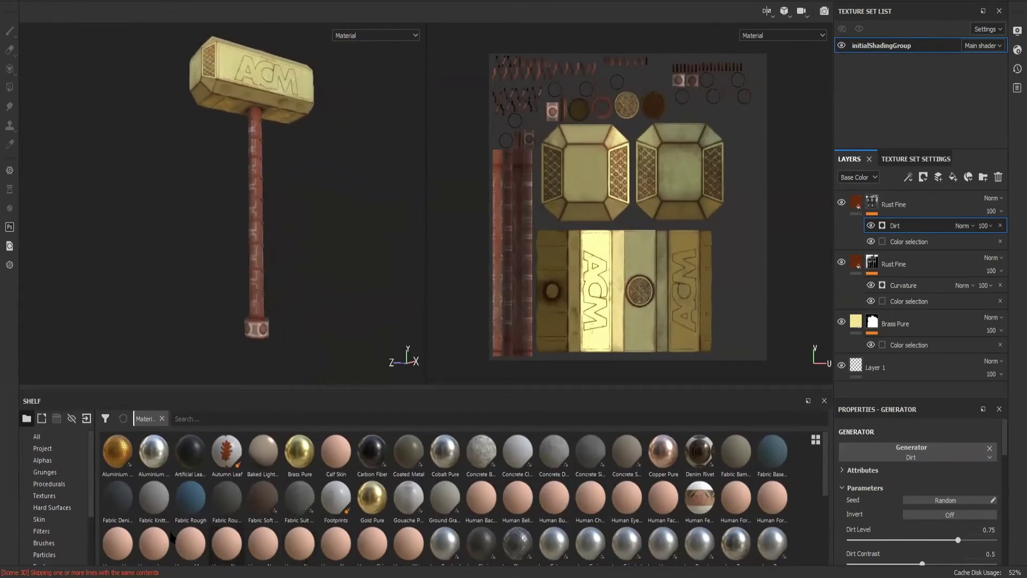
Try the Aluminium Insulator material as a top layer over the hammer and delete it again.
click(118, 451)
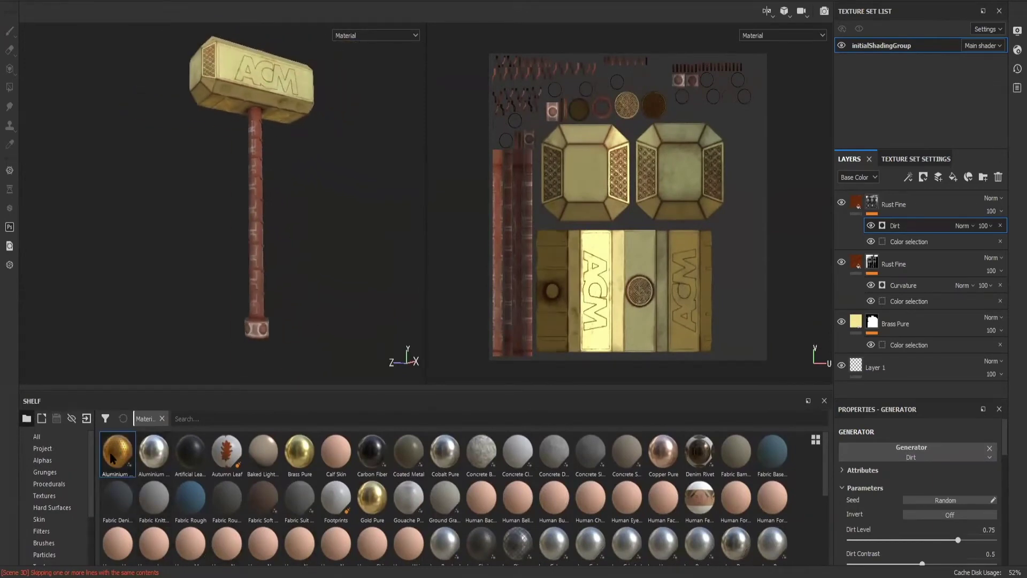
drag(112, 457, 922, 199)
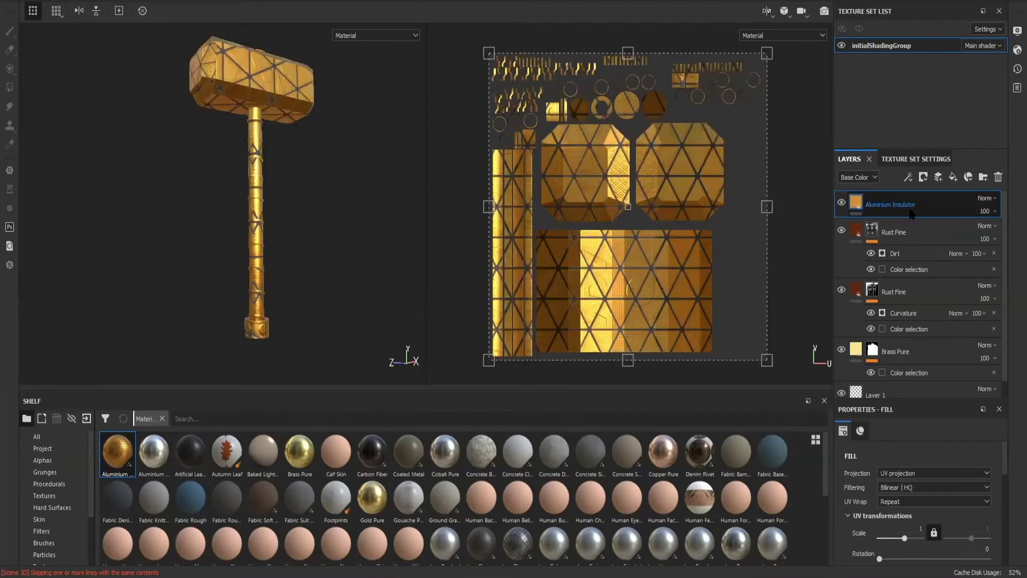
scroll(280, 229, down, 3)
scroll(280, 229, up, 8)
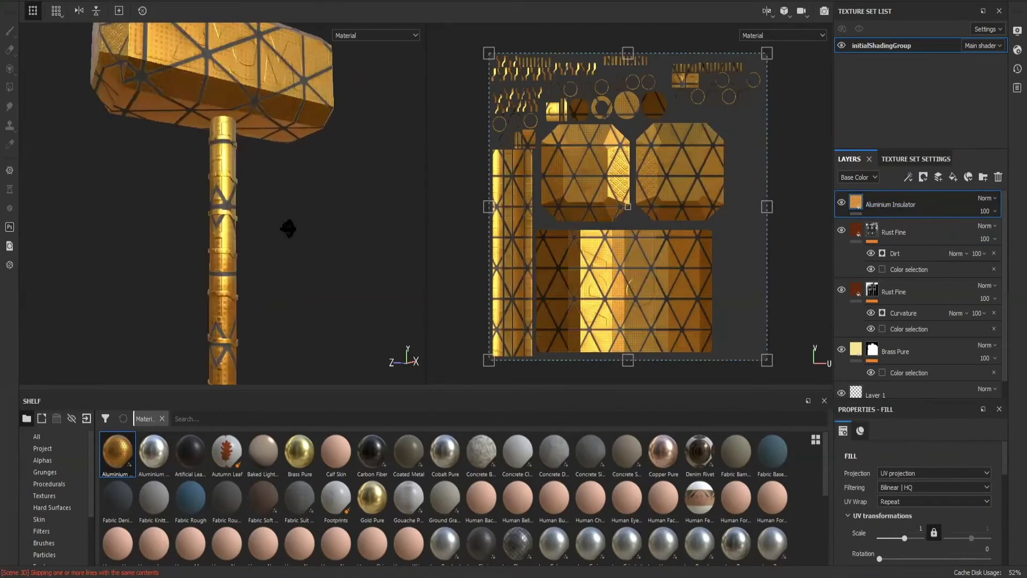
alt+drag(289, 229, 326, 221)
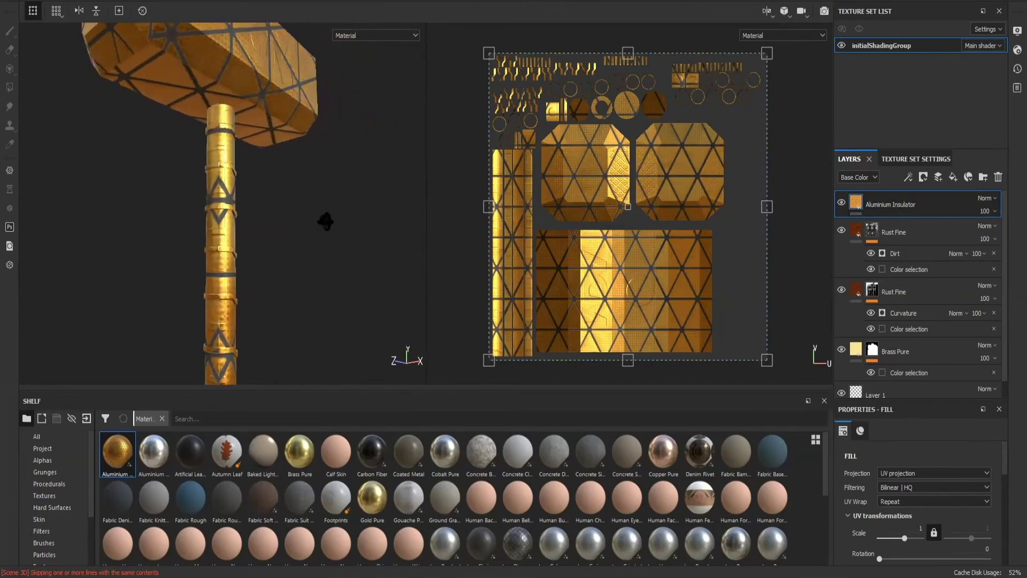
key(Delete)
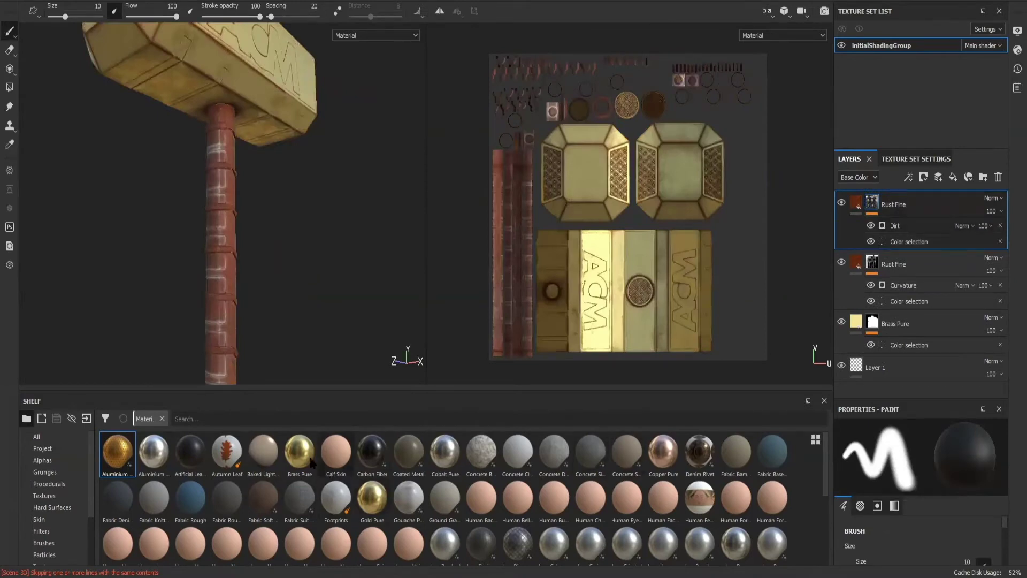
Add the Brass Pure material as a new layer on top of the Rust Fine layers.
scroll(321, 470, down, 5)
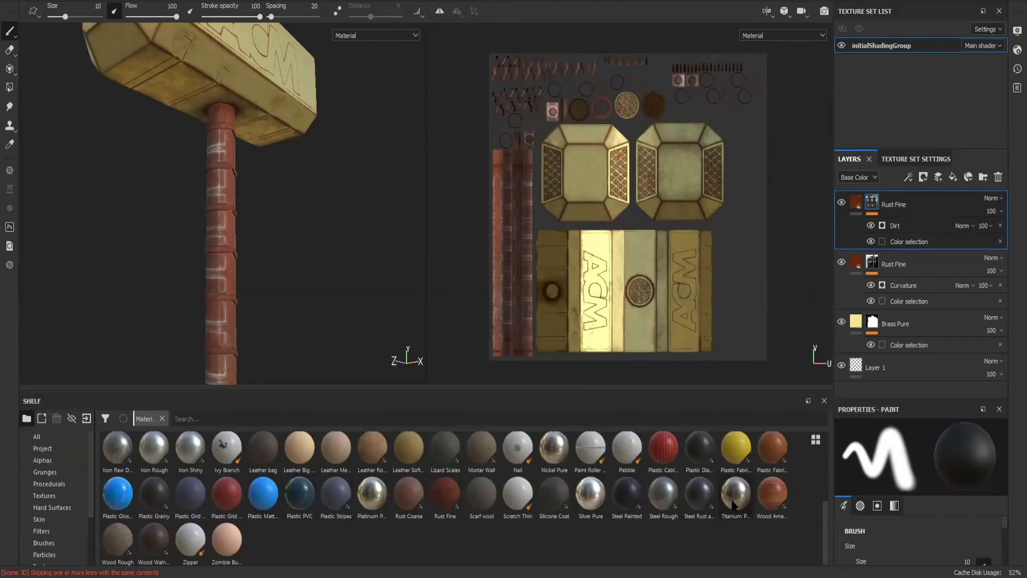
mouse_move(731, 501)
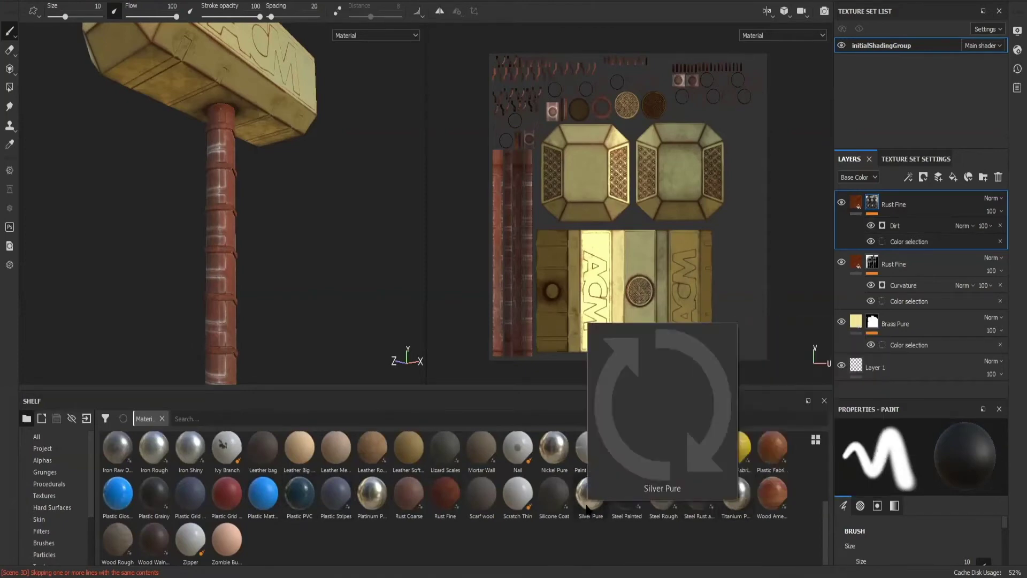
scroll(615, 508, up, 5)
click(302, 460)
drag(303, 460, 914, 197)
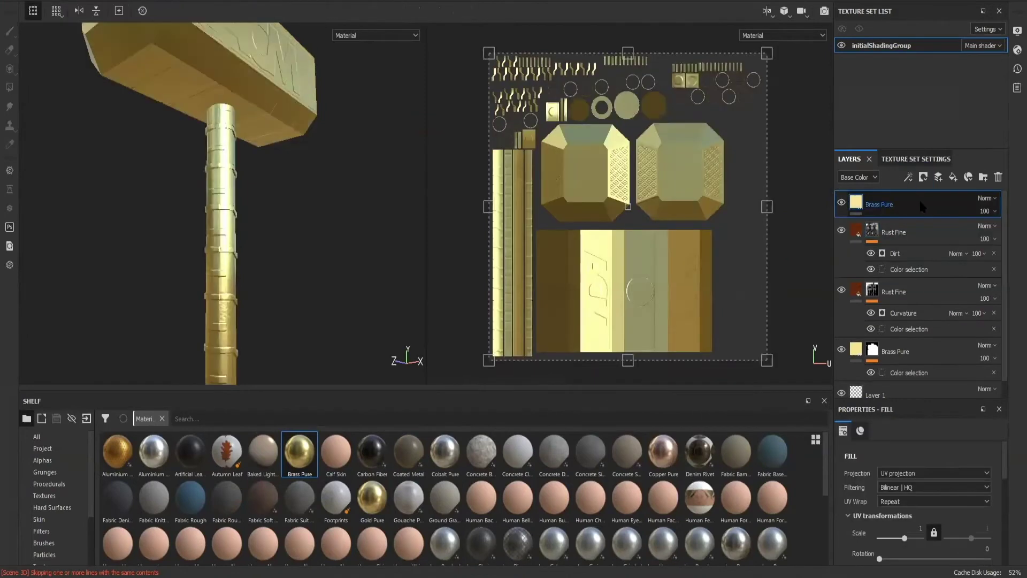
Mask the top Brass Pure layer by color selection using the ID color of the handle's raised rings.
right_click(923, 201)
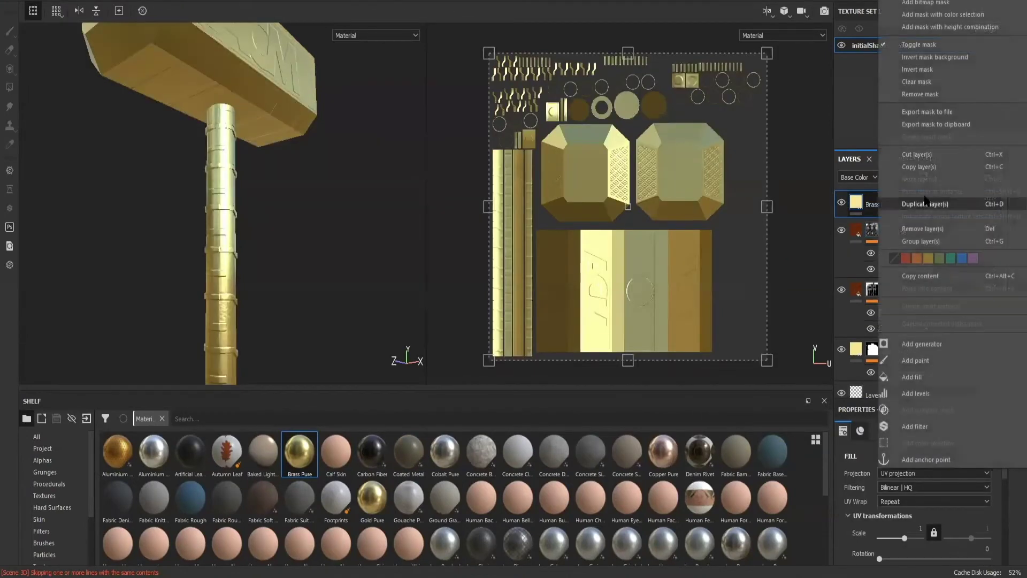
click(963, 14)
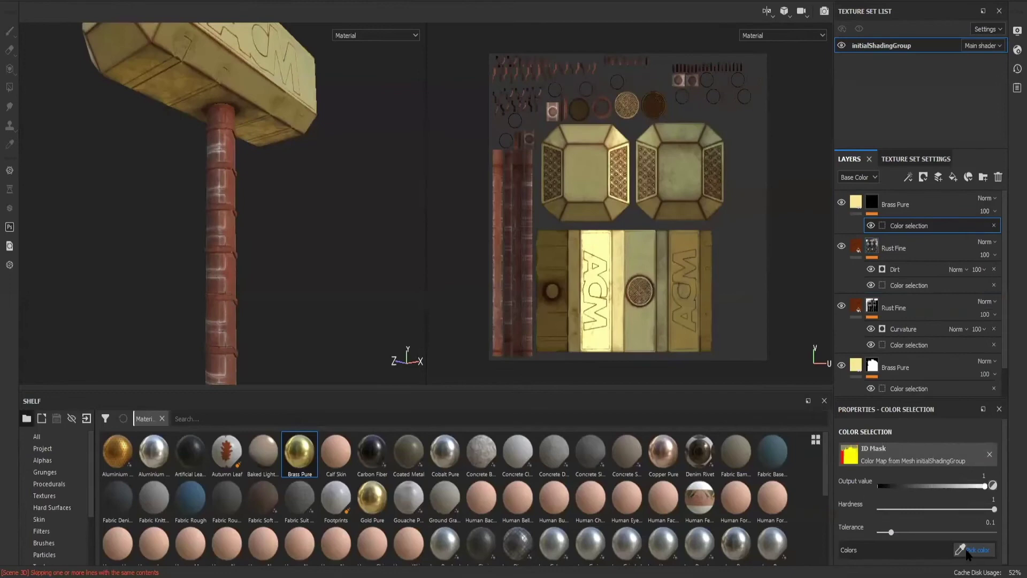
click(973, 549)
click(236, 170)
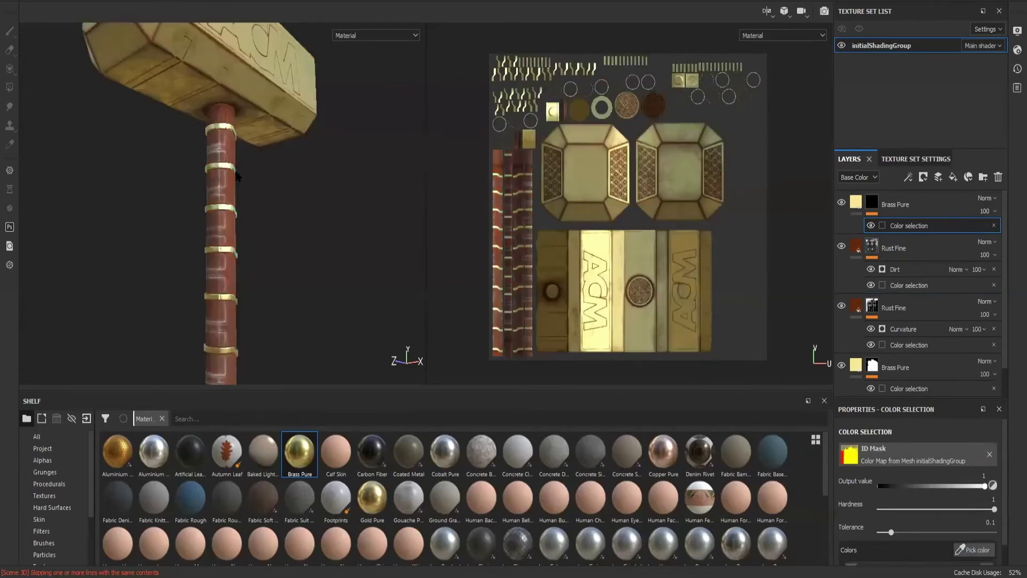
alt+drag(373, 242, 377, 189)
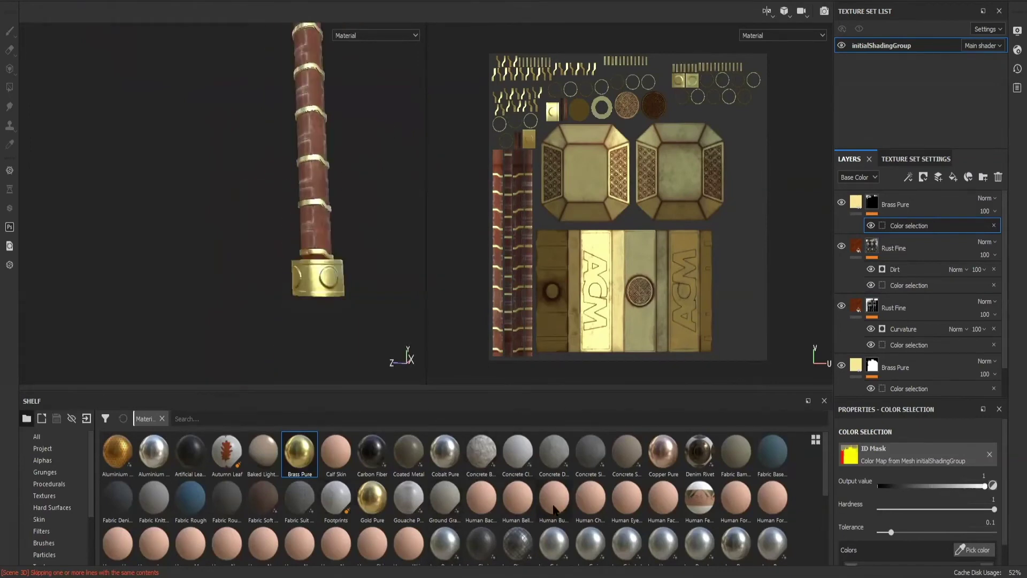
Add Rust Fine above the top Brass Pure layer and mask it by color selection using the handle's end cap.
scroll(451, 530, down, 5)
drag(444, 493, 915, 209)
right_click(920, 196)
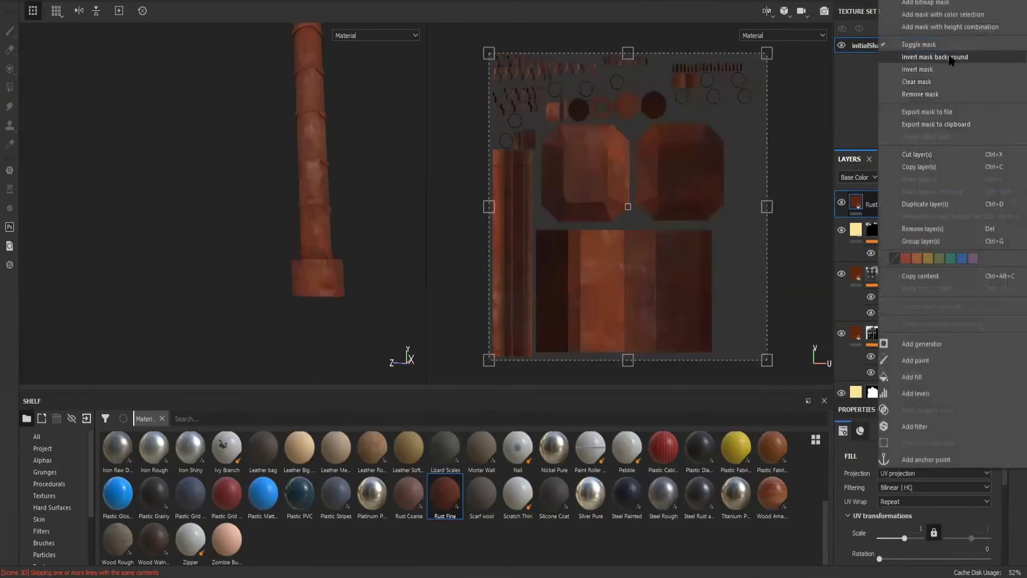
click(942, 15)
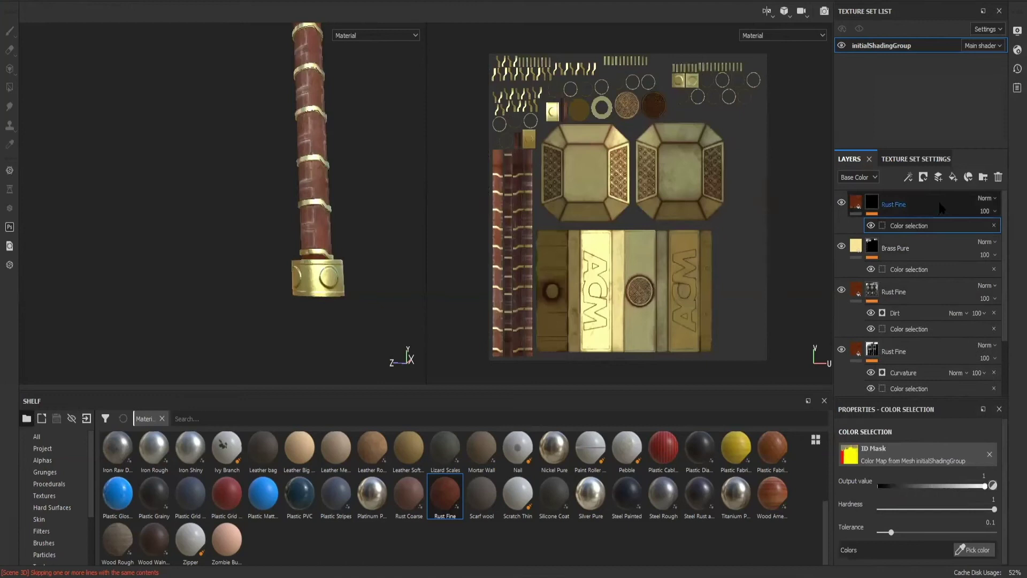
click(974, 548)
click(328, 280)
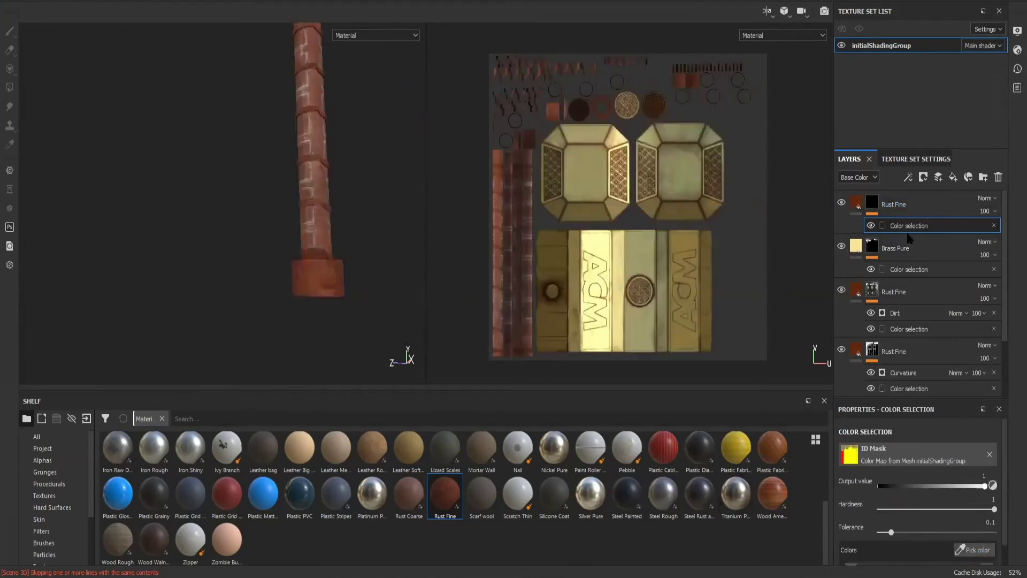
Add an empty generator to the mask of the top Rust Fine layer.
right_click(950, 207)
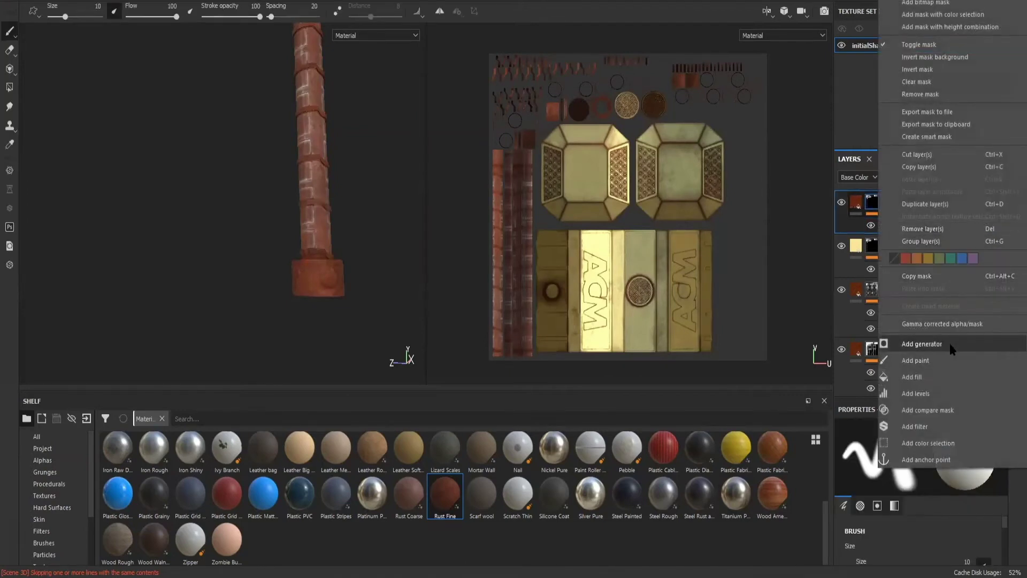
click(950, 347)
Try Metal Edge Wear as the top Rust Fine mask generator, inspect the handle and undo it.
click(949, 460)
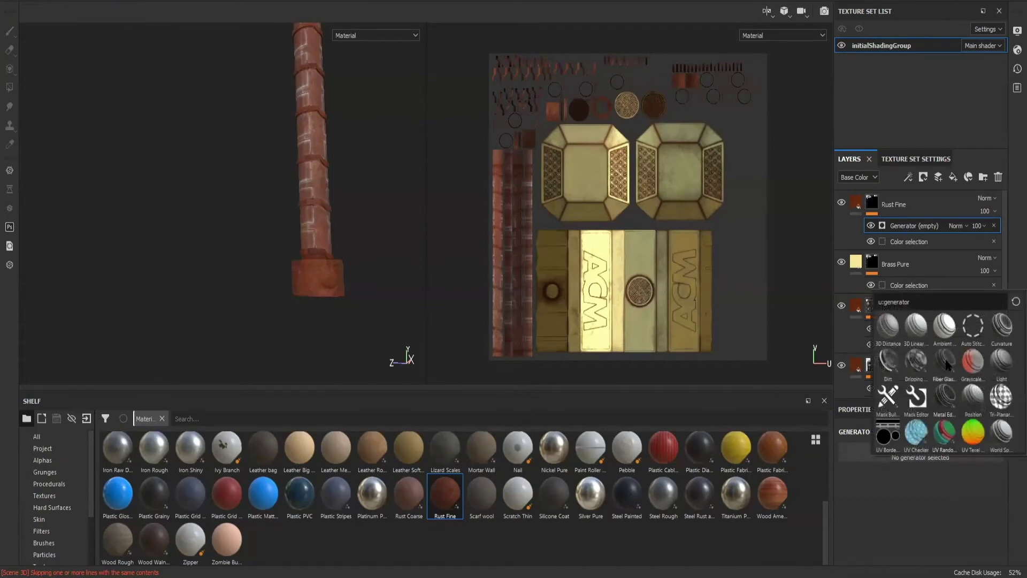
click(947, 395)
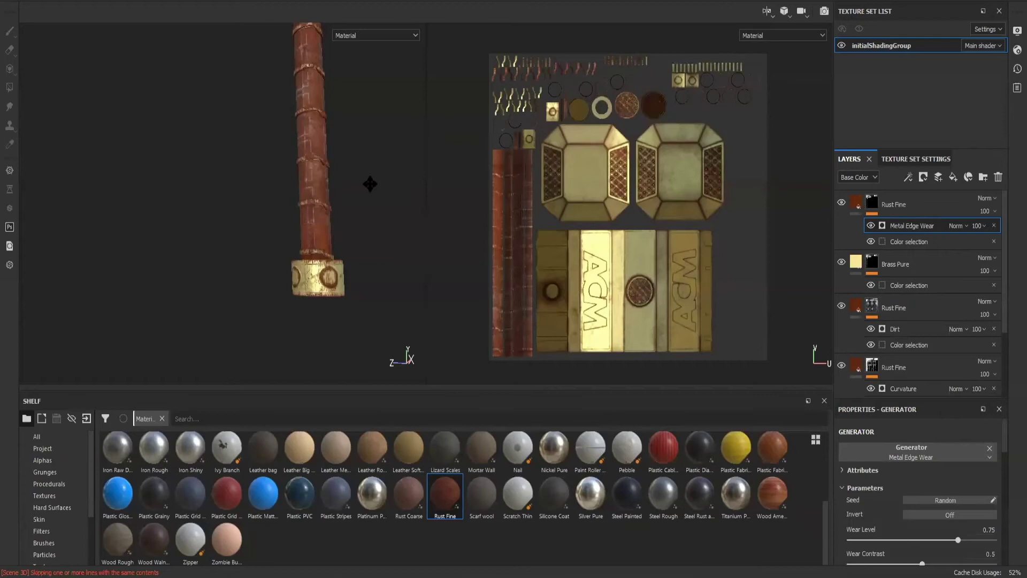
alt+drag(370, 184, 301, 185)
scroll(294, 220, up, 5)
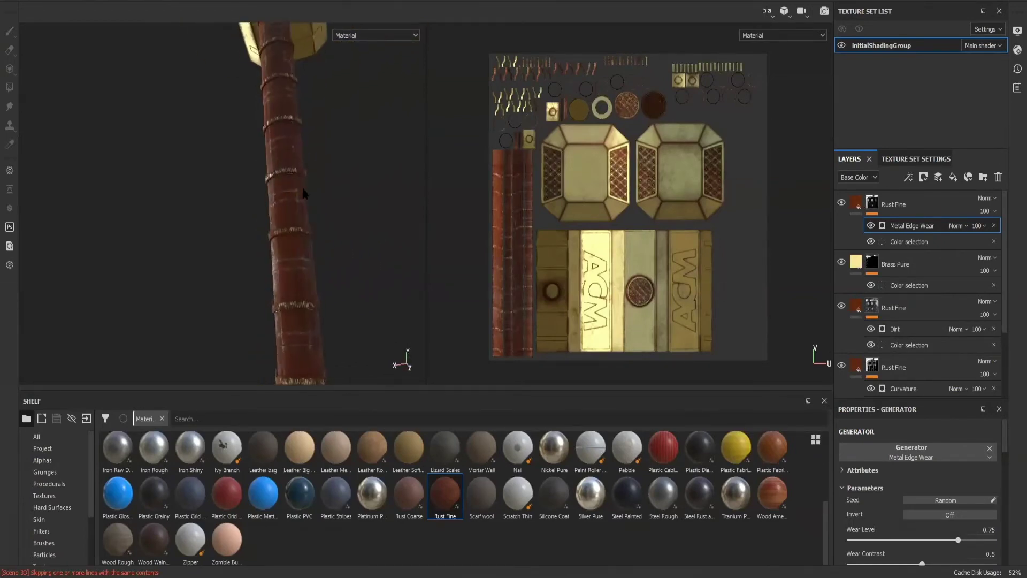
key(ctrl+z)
Try Ambient Occlusion as the top Rust Fine mask generator, inspect the handle rings and undo it.
click(964, 448)
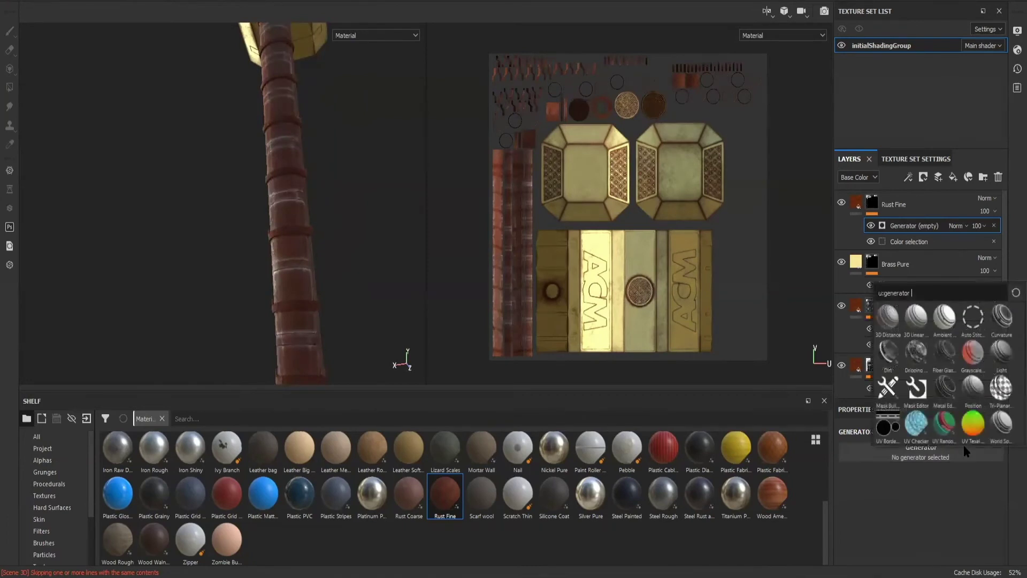
mouse_move(1002, 396)
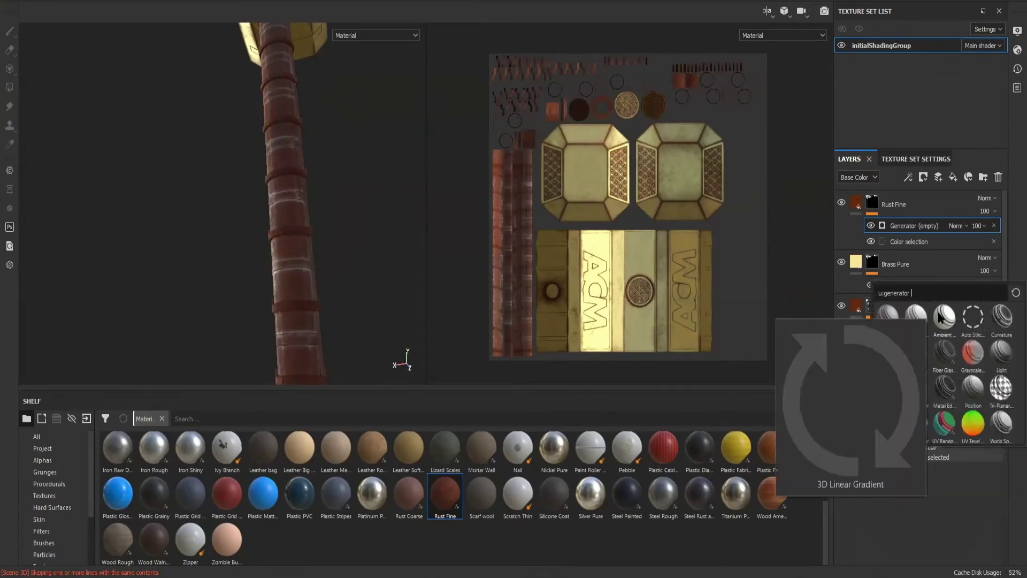
mouse_move(944, 319)
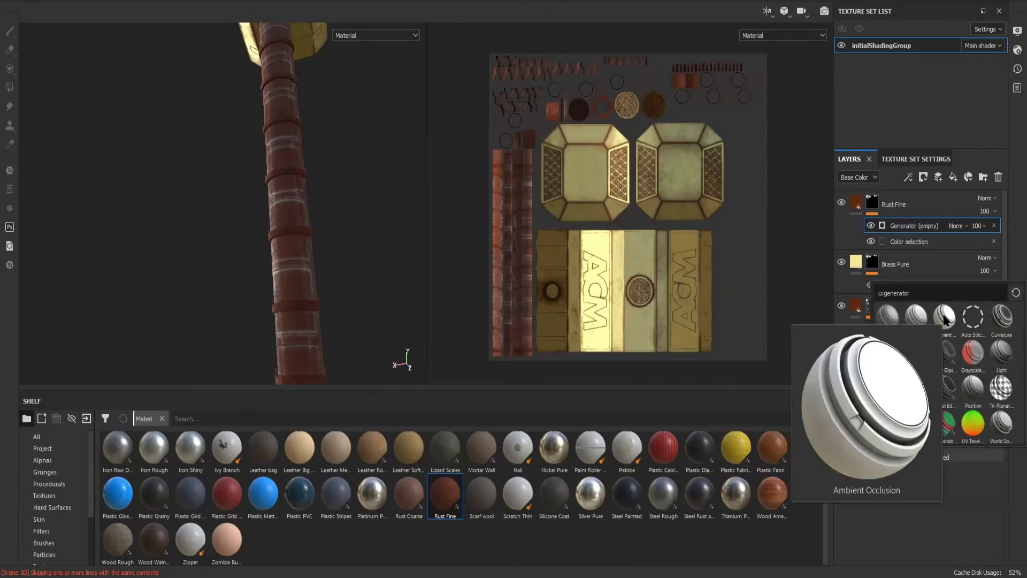
click(945, 319)
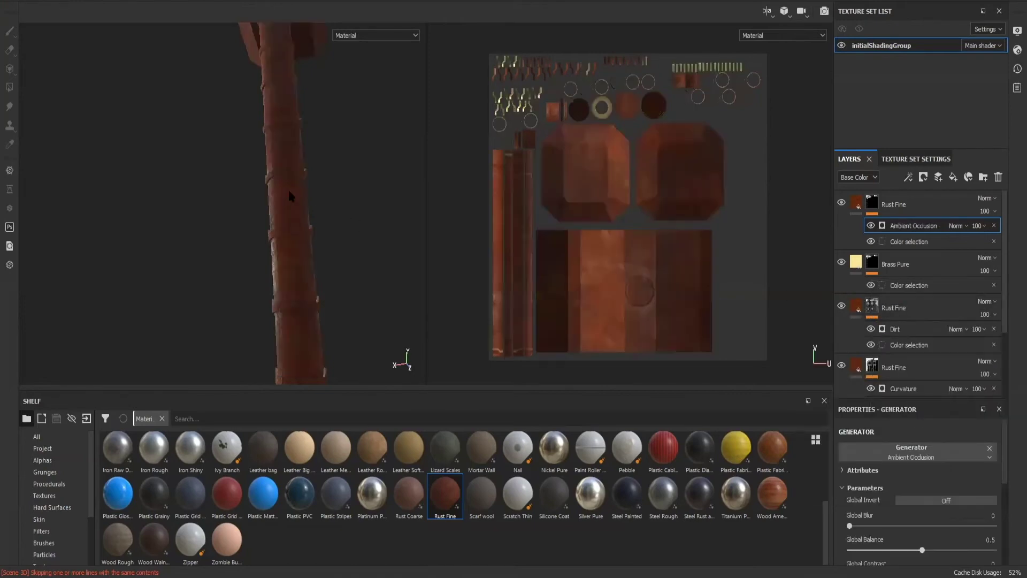
alt+drag(393, 212, 448, 223)
key(ctrl+z)
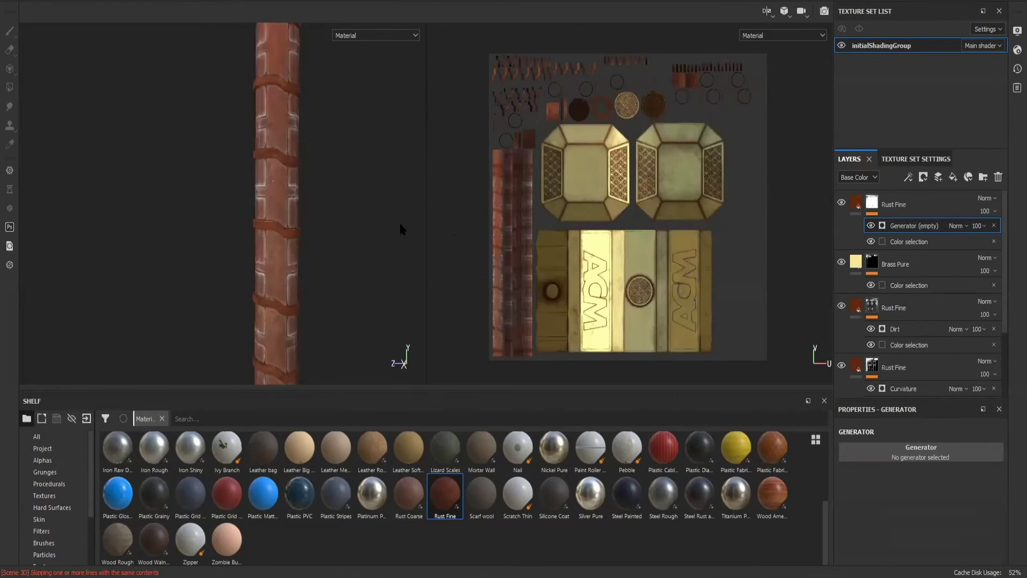
right_click(935, 202)
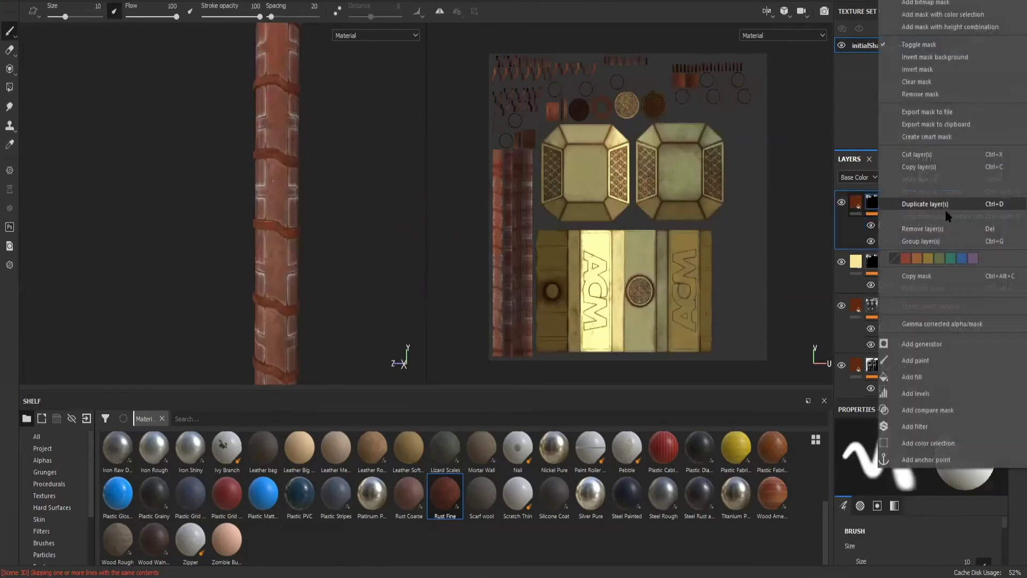
click(839, 238)
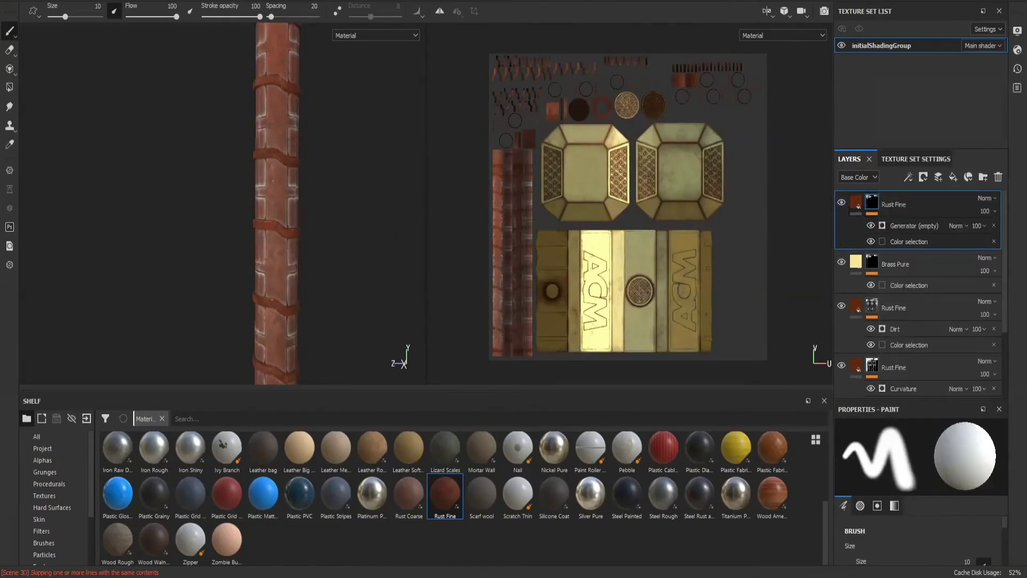
Assign the Curvature generator to the empty generator in the top Rust Fine layer's mask.
click(918, 241)
click(915, 226)
click(945, 454)
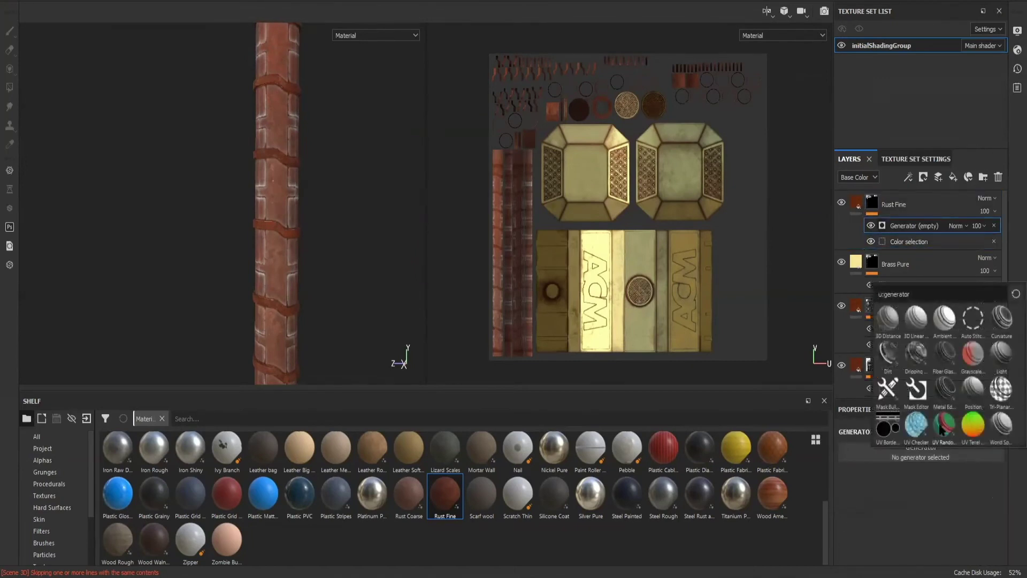
mouse_move(1002, 329)
click(1001, 317)
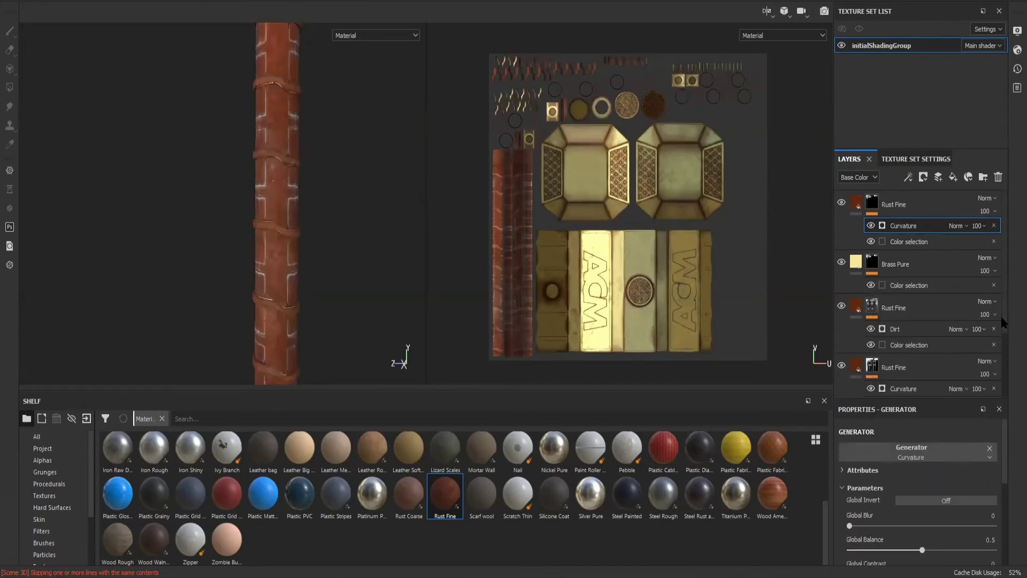
Lower the top Rust Fine layer's opacity to 56.
click(932, 200)
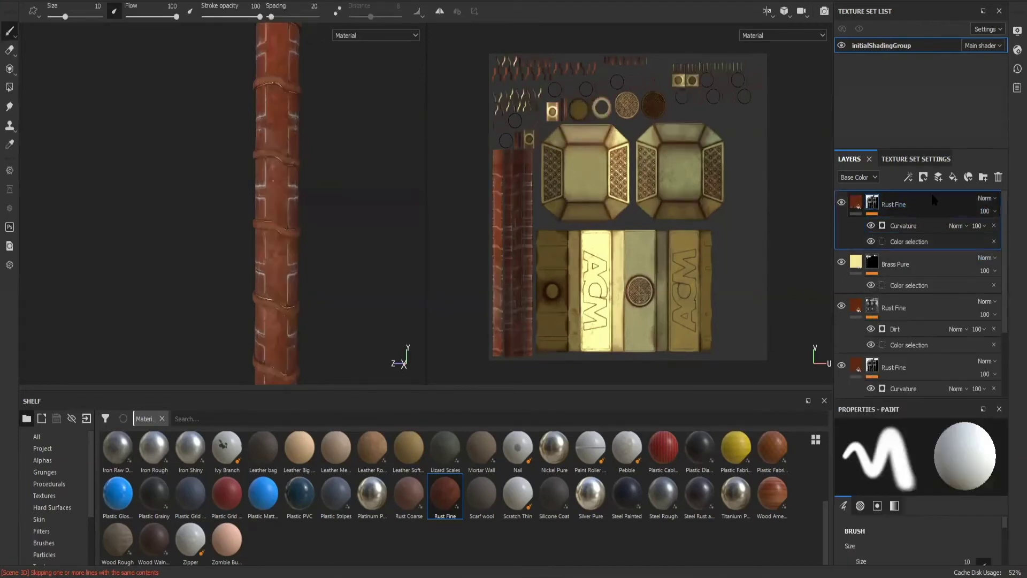
click(993, 214)
click(998, 233)
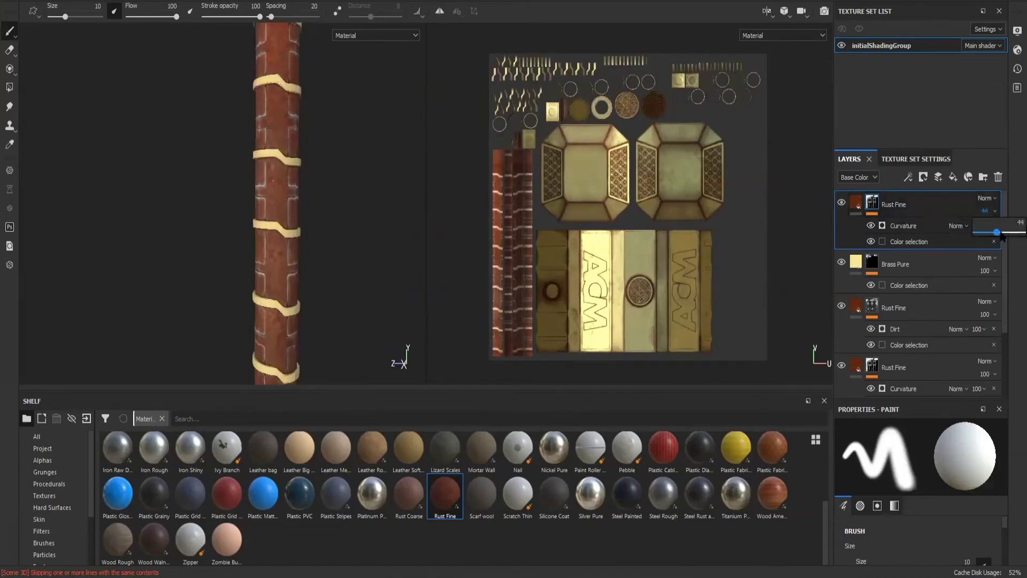
drag(1001, 234, 1007, 236)
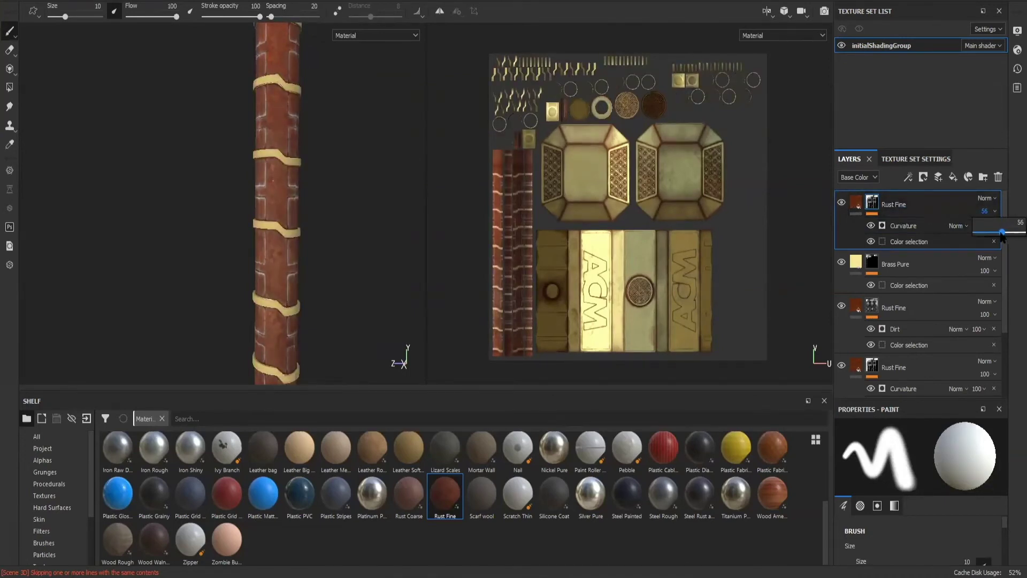
Inspect the handle's rings and end cap up close, and frame the whole hammer again.
alt+drag(314, 267, 412, 283)
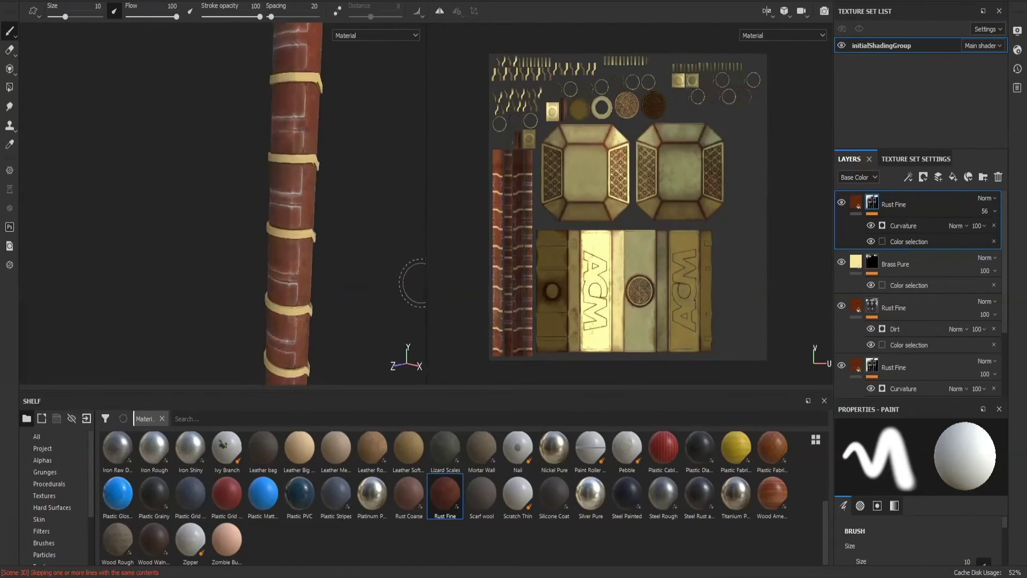
scroll(413, 282, down, 5)
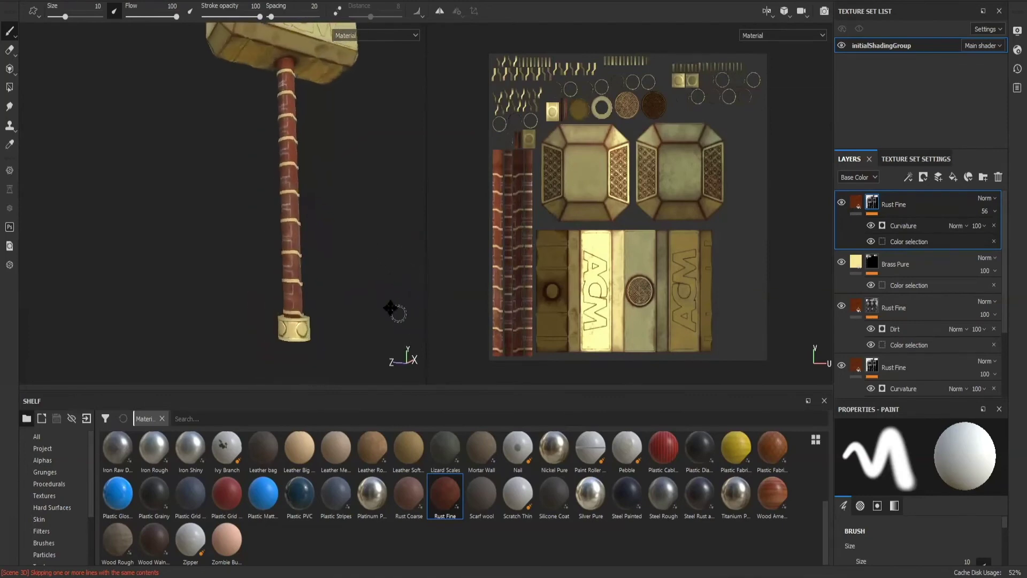
alt+middle_drag(395, 312, 344, 243)
scroll(346, 275, up, 3)
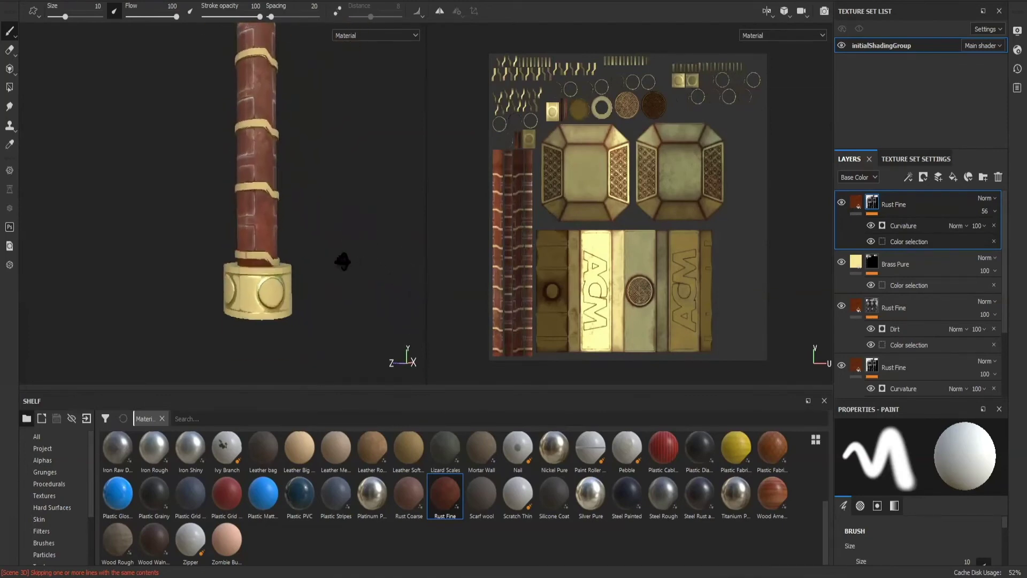
mouse_move(343, 261)
alt+mouse_down()
mouse_move(282, 268)
mouse_move(80, 255)
mouse_move(322, 262)
mouse_move(337, 250)
mouse_move(351, 265)
mouse_move(326, 238)
mouse_move(335, 259)
mouse_move(303, 263)
mouse_move(341, 302)
alt+mouse_up()
scroll(360, 256, up, 2)
scroll(362, 238, down, 5)
key(f)
Add the Plastic Grid Small material as a new top layer and set its UV scale to 6.84.
click(236, 501)
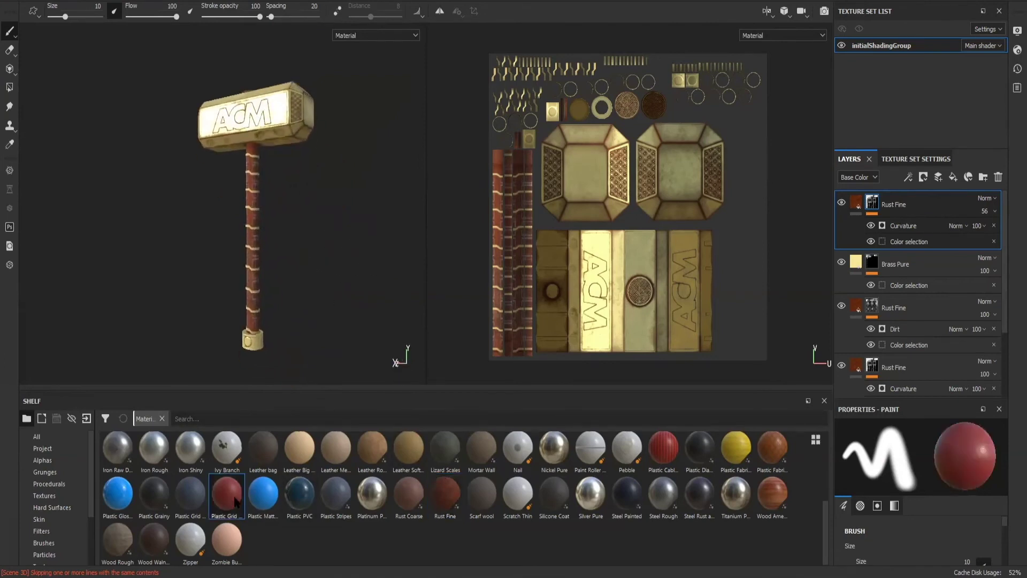
drag(230, 500, 911, 203)
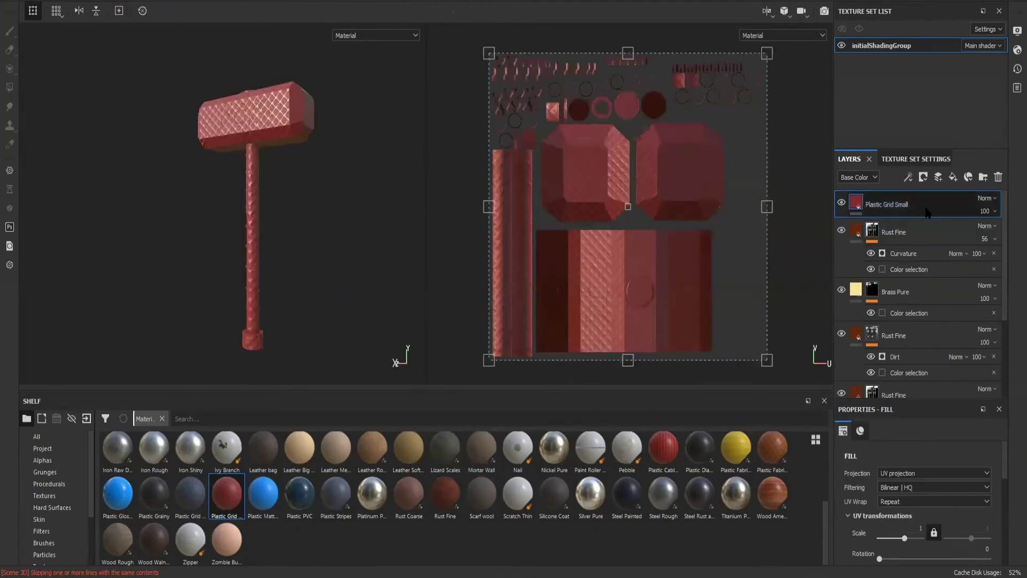
scroll(325, 277, up, 3)
alt+drag(325, 277, 348, 267)
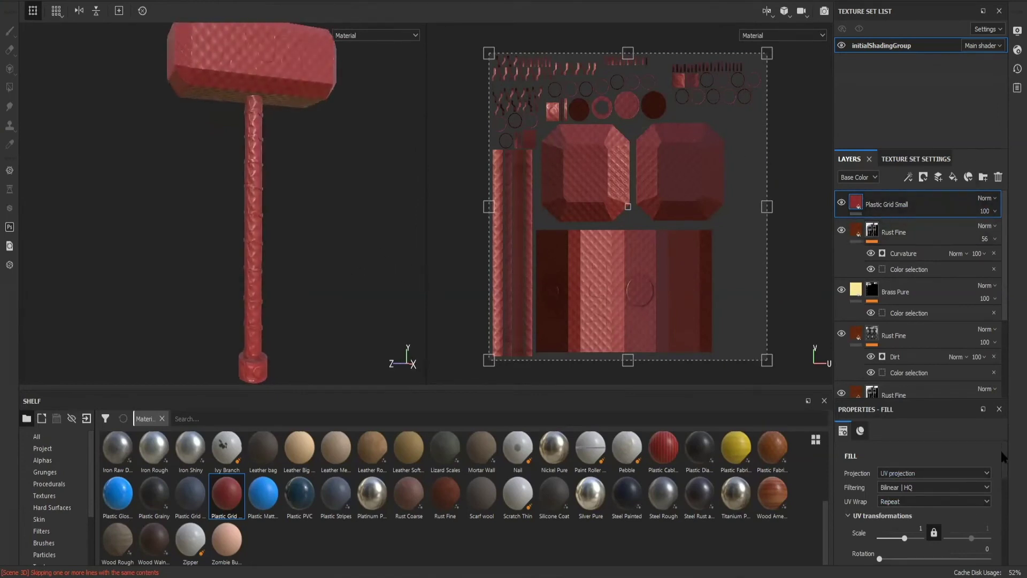
drag(905, 542, 907, 541)
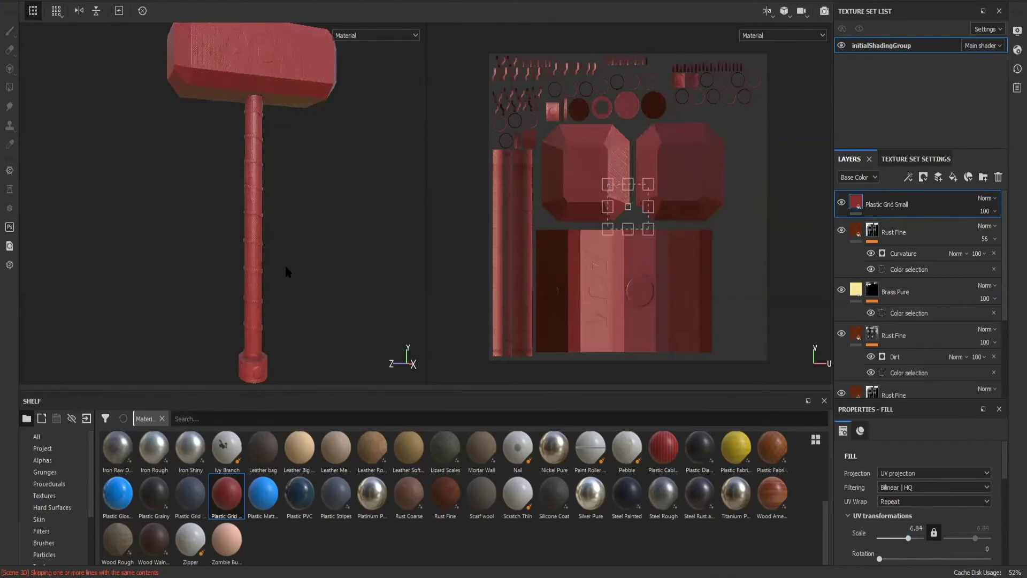
scroll(282, 263, up, 5)
scroll(281, 261, down, 3)
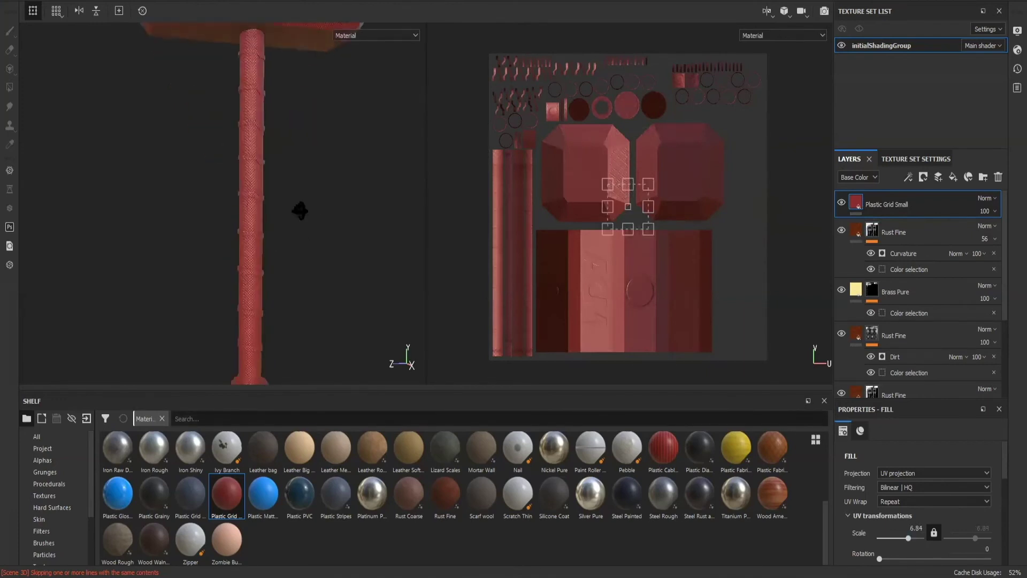
Mask the Plastic Grid Small layer by color selection using the handle shaft's red ID color, and check the result on the hammer.
right_click(925, 208)
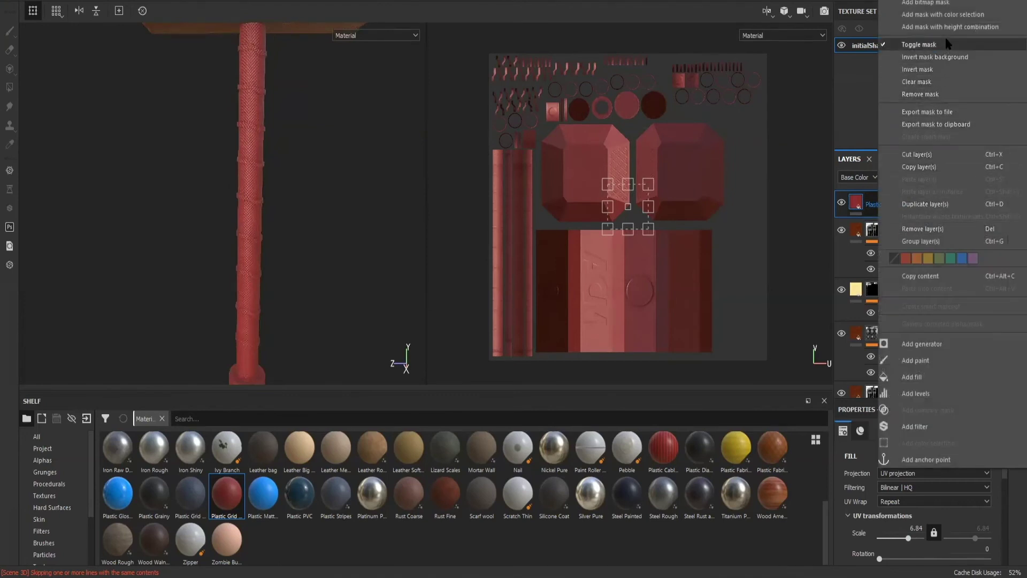
click(950, 14)
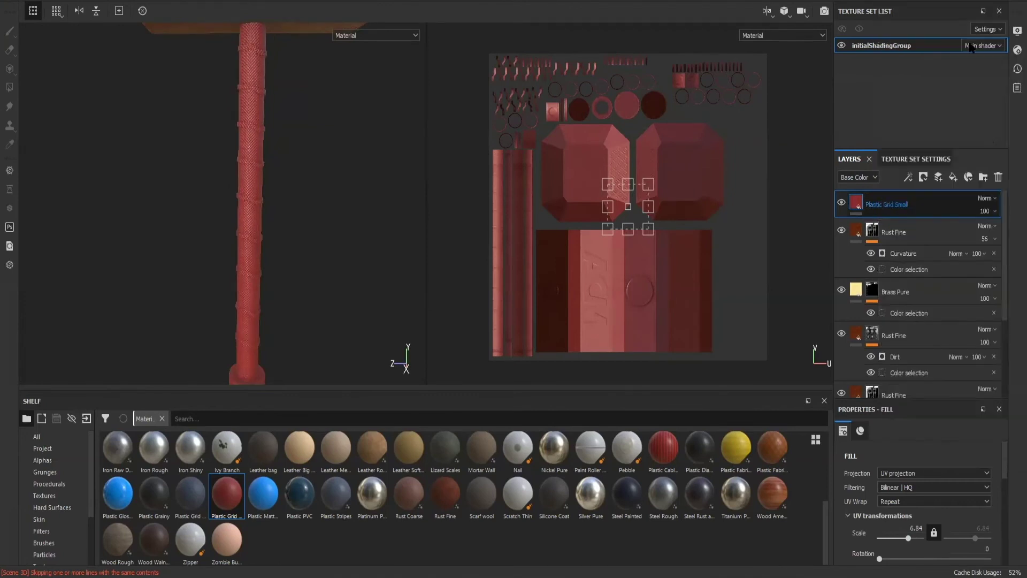
click(973, 550)
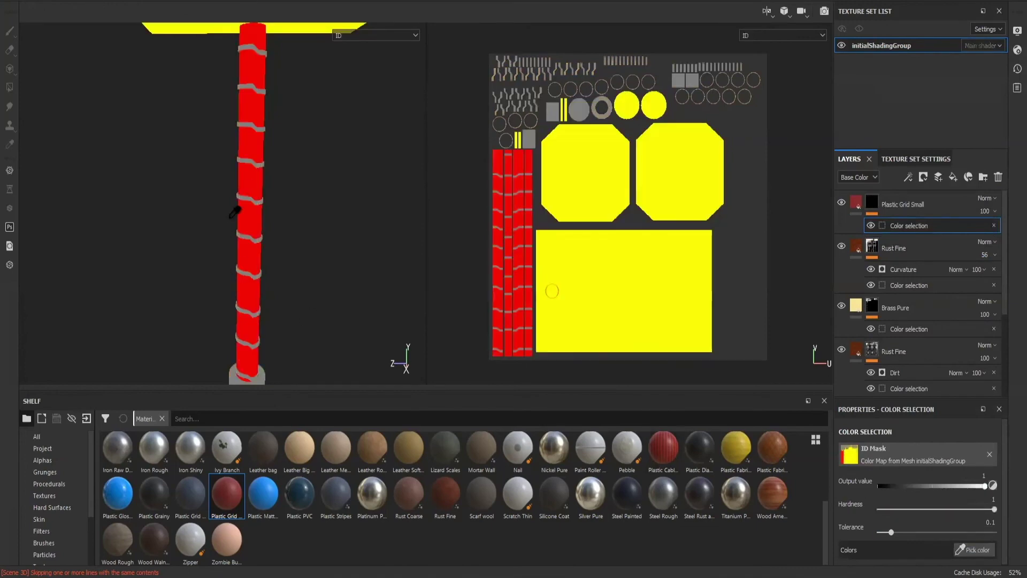
click(247, 188)
scroll(335, 207, down, 5)
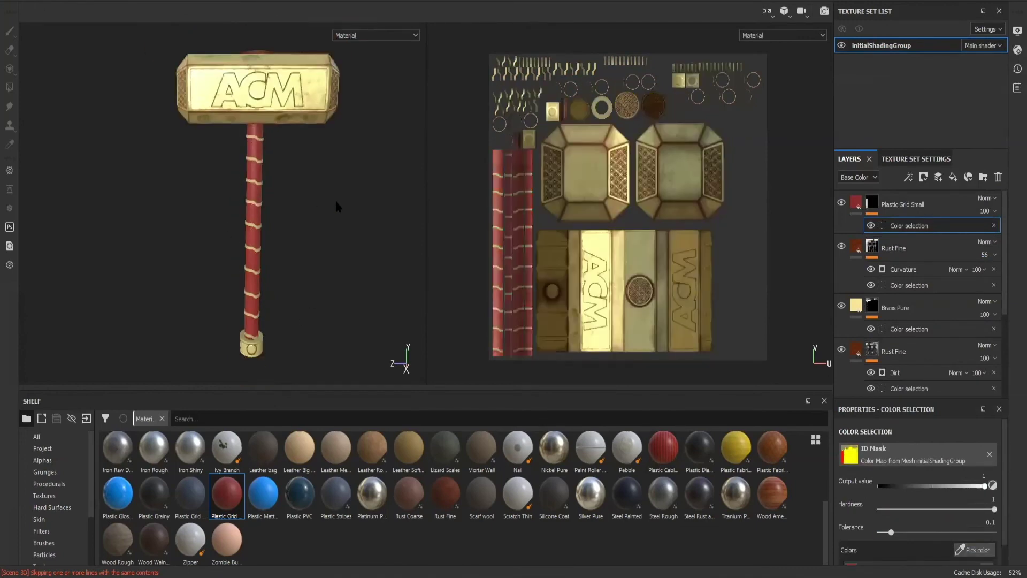
scroll(378, 174, up, 5)
alt+drag(378, 173, 335, 309)
scroll(367, 181, down, 5)
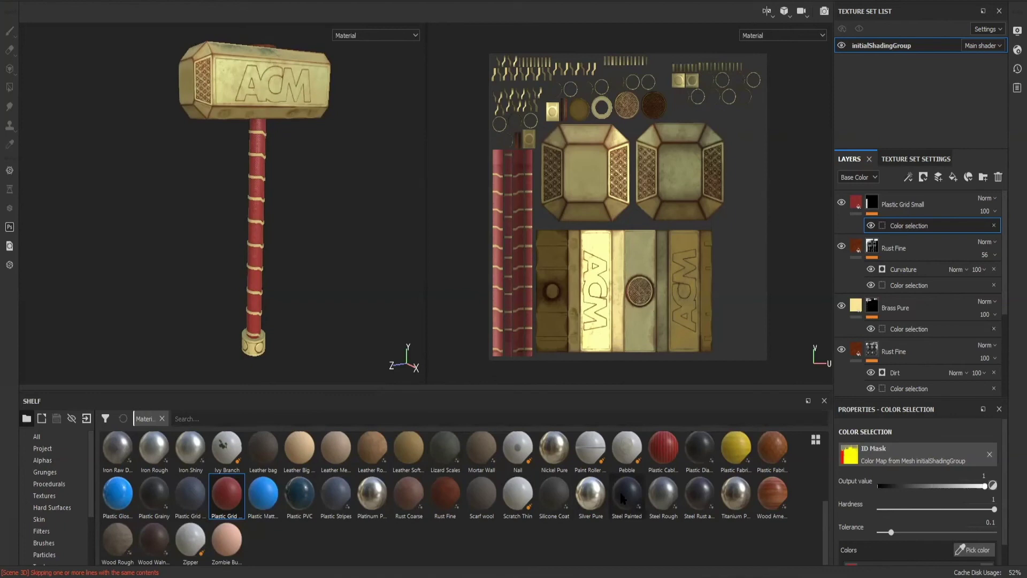
Add Steel Painted above Plastic Grid Small and mask it by color selection using the handle shaft's red ID color.
mouse_move(623, 498)
mouse_move(613, 490)
mouse_down()
mouse_move(623, 501)
mouse_move(687, 453)
mouse_move(893, 219)
mouse_move(928, 199)
mouse_up()
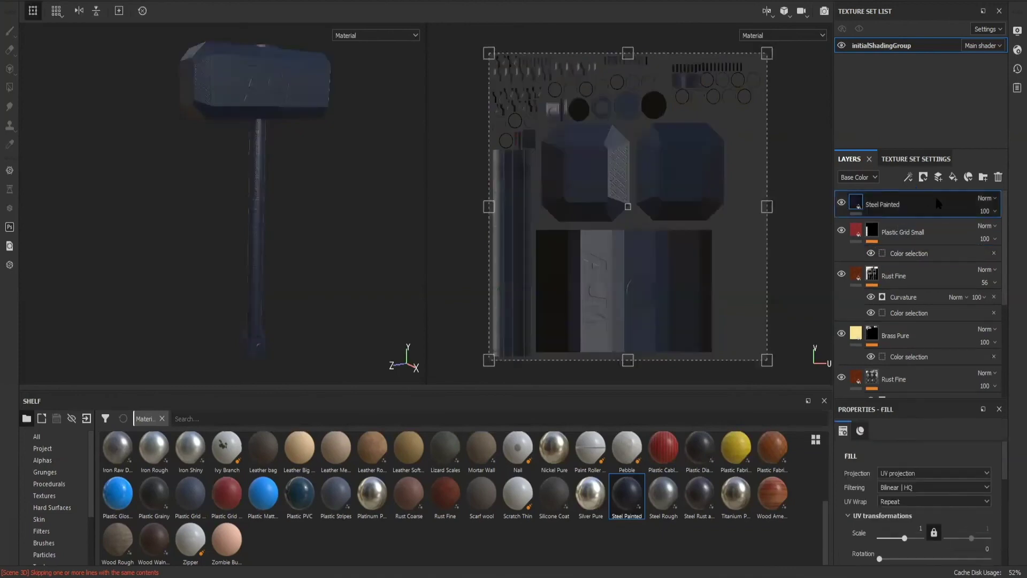
right_click(937, 202)
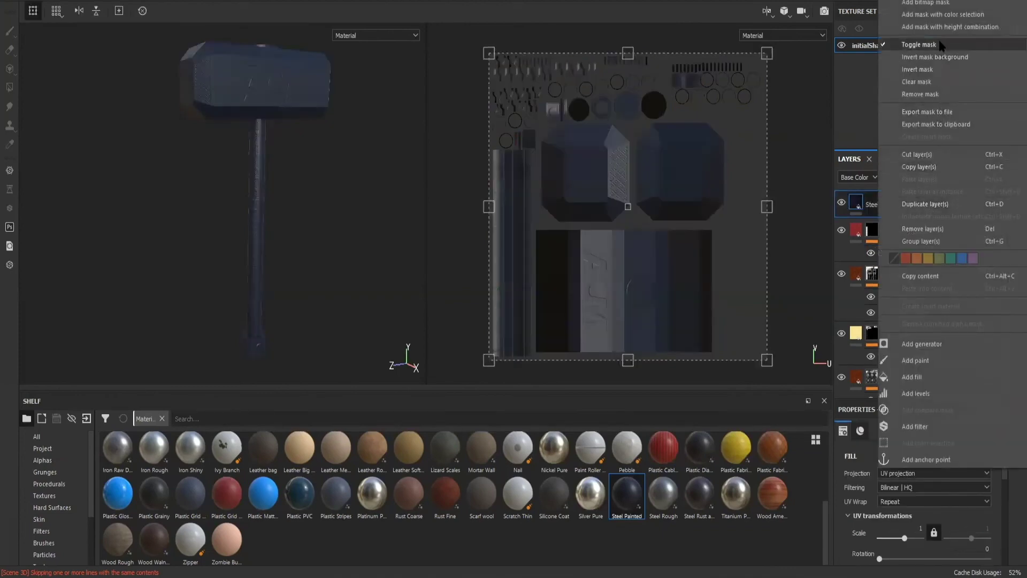
click(930, 14)
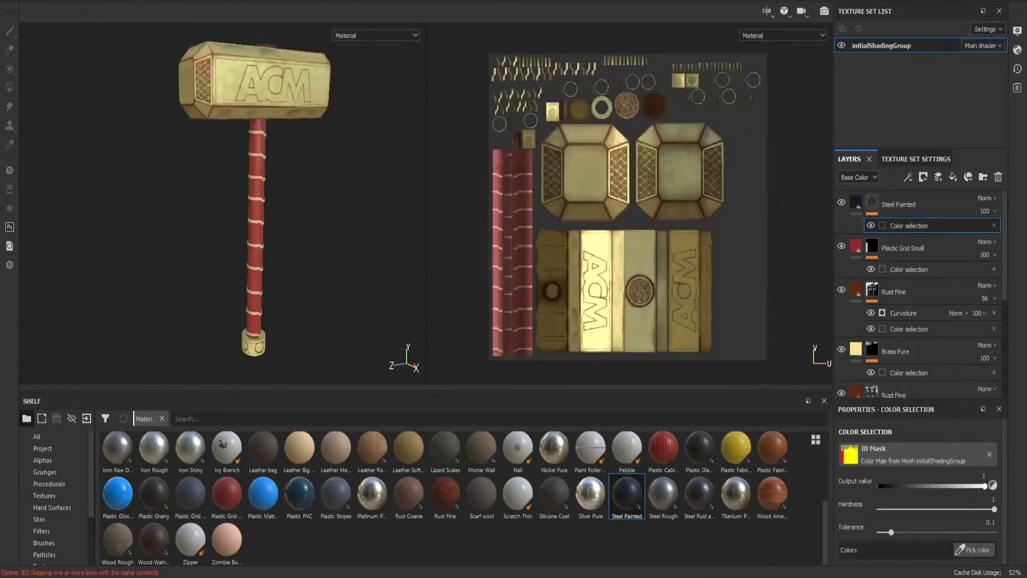
click(968, 550)
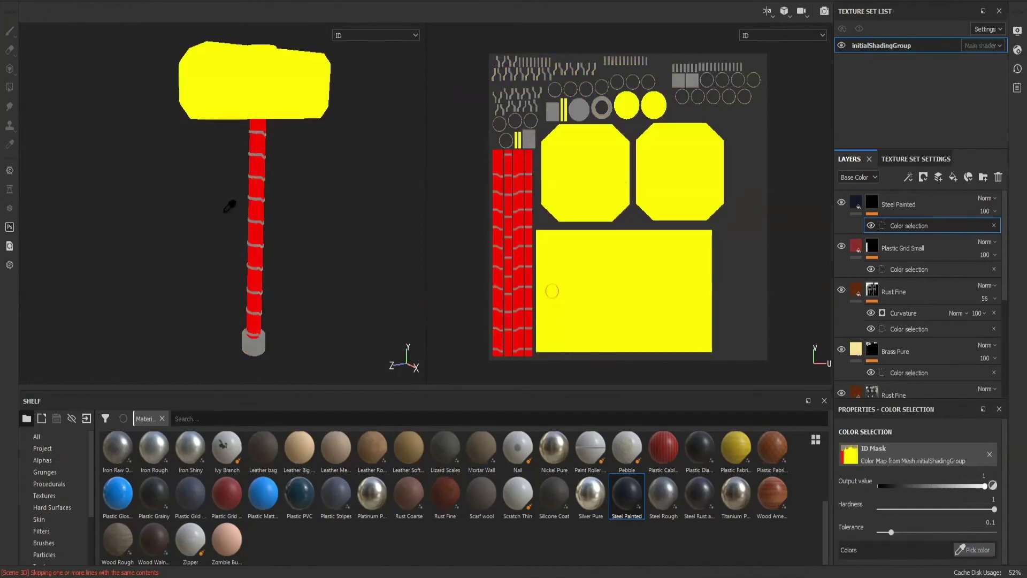
click(259, 208)
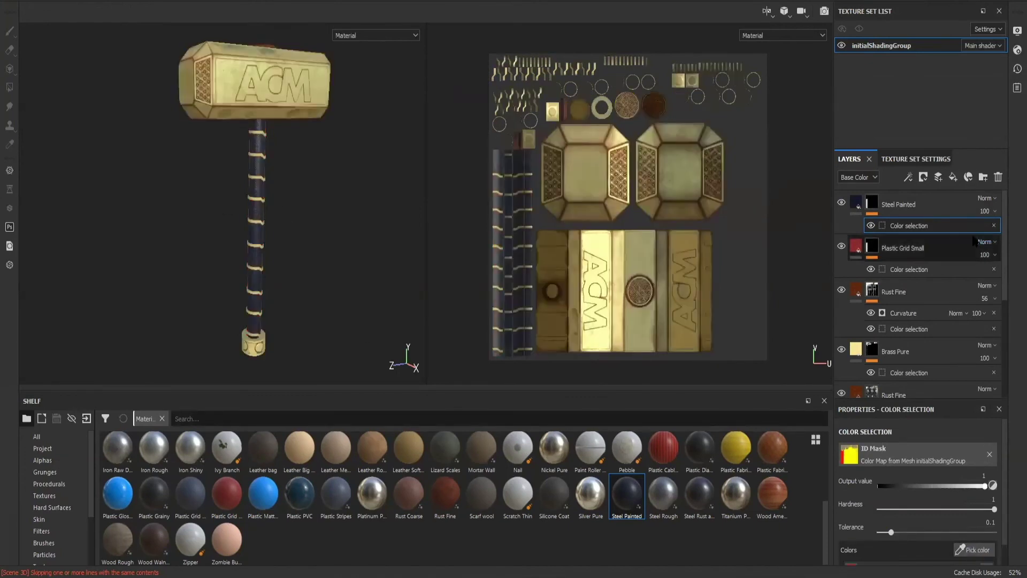
Add a UV Border Distance generator to the Steel Painted layer's mask and check the hammer from several sides.
right_click(949, 210)
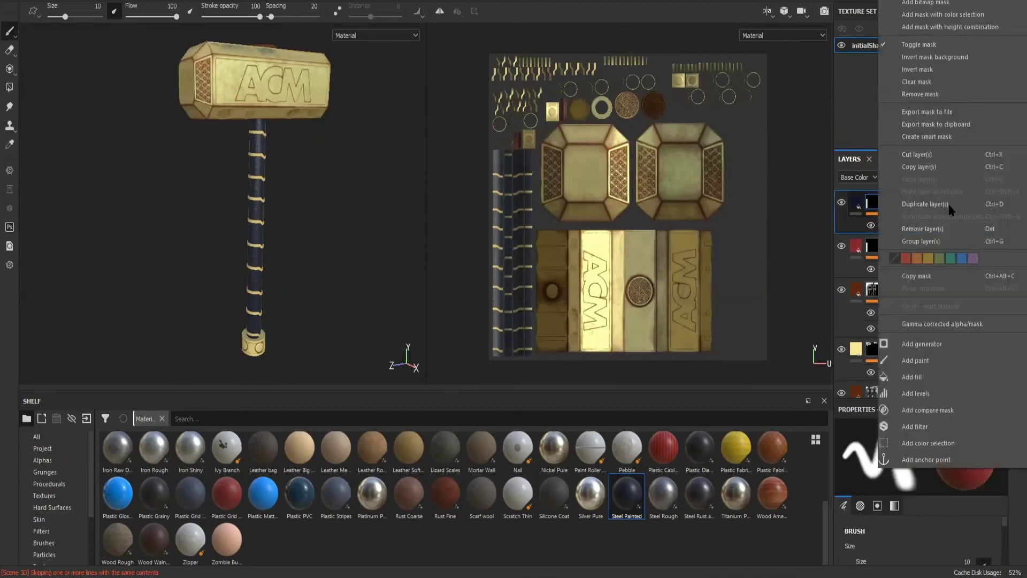
click(945, 343)
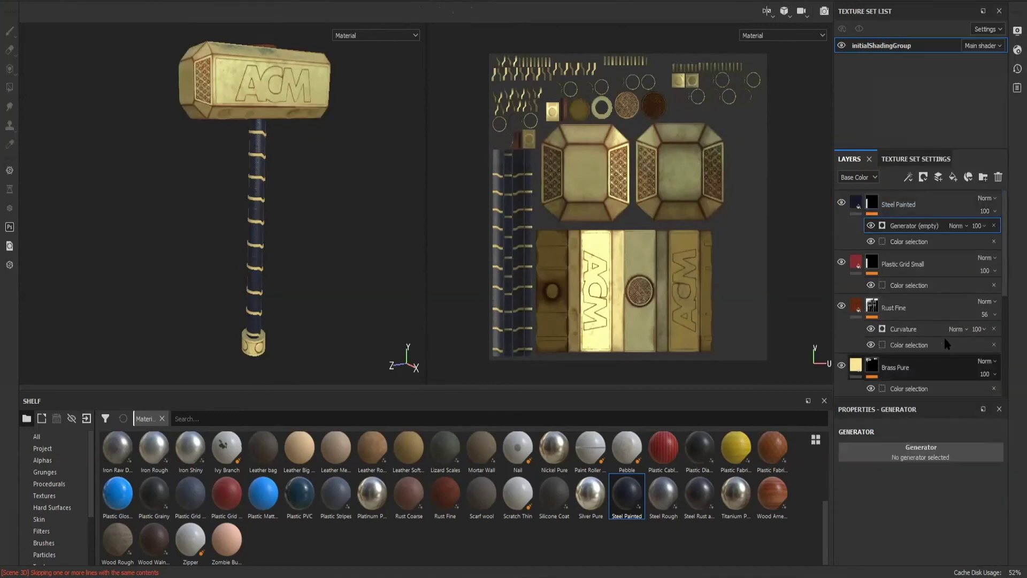
click(948, 453)
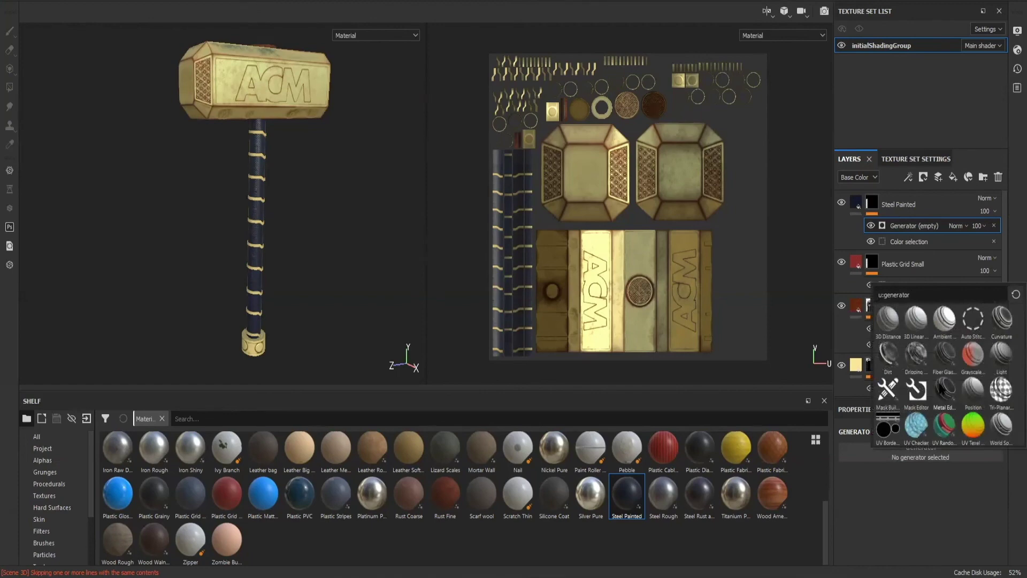
mouse_move(942, 389)
mouse_move(1006, 393)
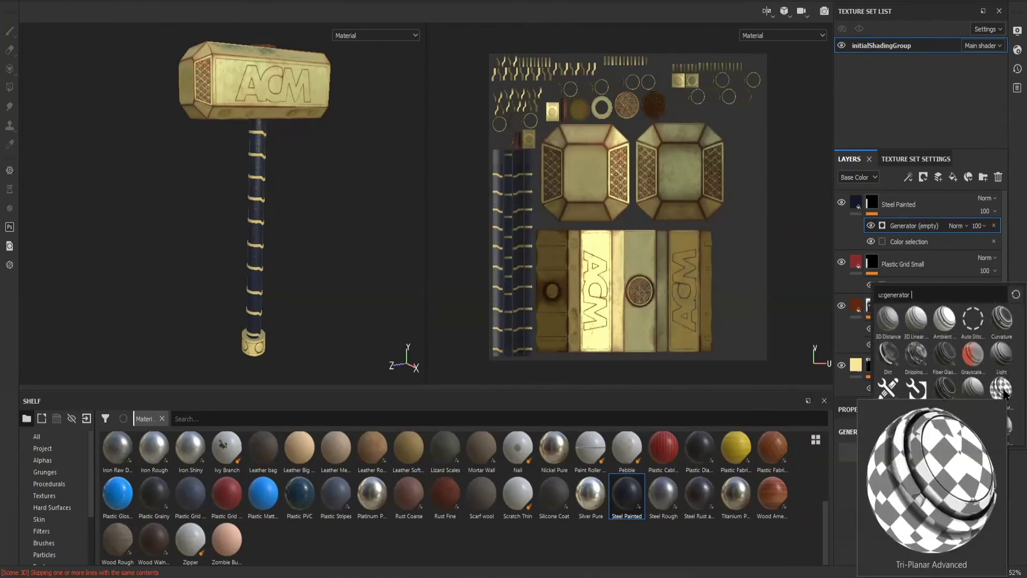
mouse_move(891, 327)
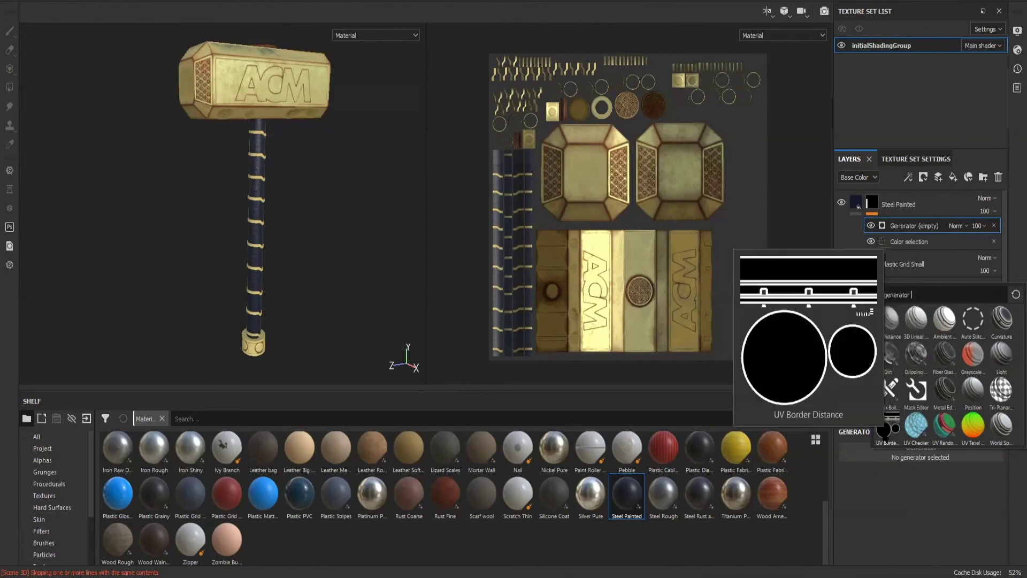
click(884, 433)
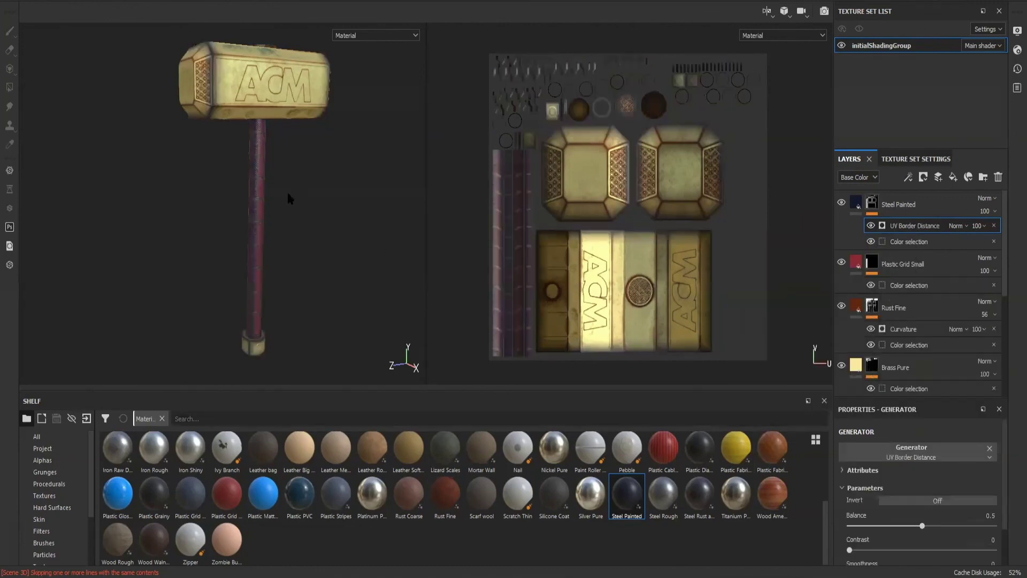
alt+drag(354, 213, 24, 176)
alt+drag(211, 196, 682, 255)
Remove the color selection from the Steel Painted mask and lower that layer's opacity to 67.
click(930, 207)
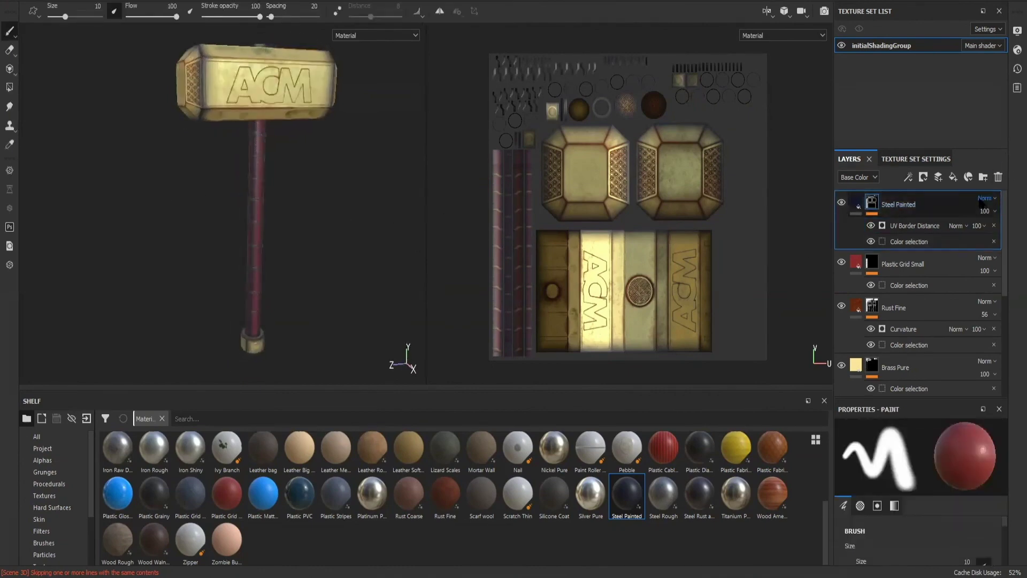
click(994, 241)
click(993, 212)
click(999, 231)
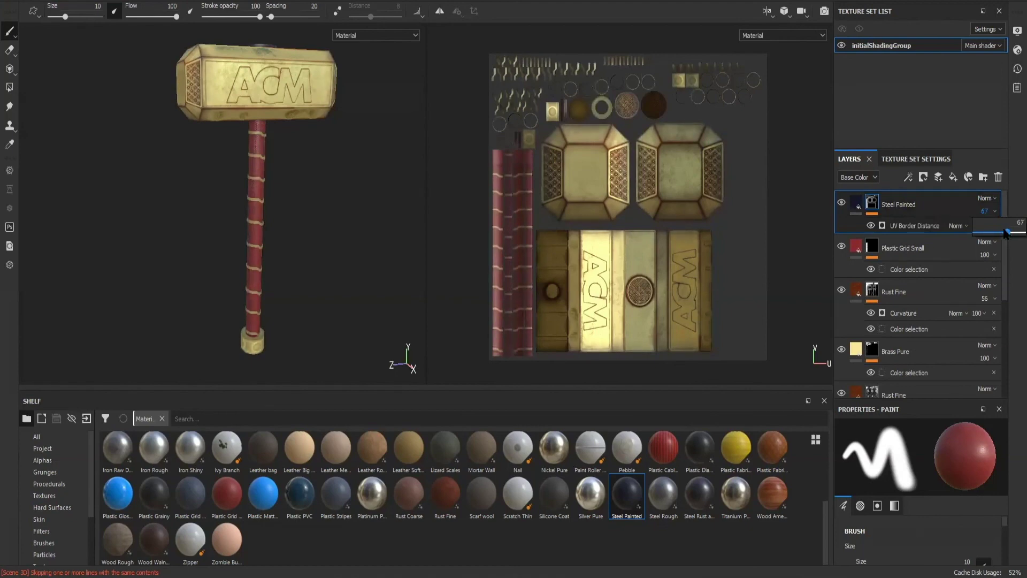
mouse_move(300, 232)
alt+mouse_down()
mouse_move(367, 222)
mouse_move(562, 233)
alt+mouse_up()
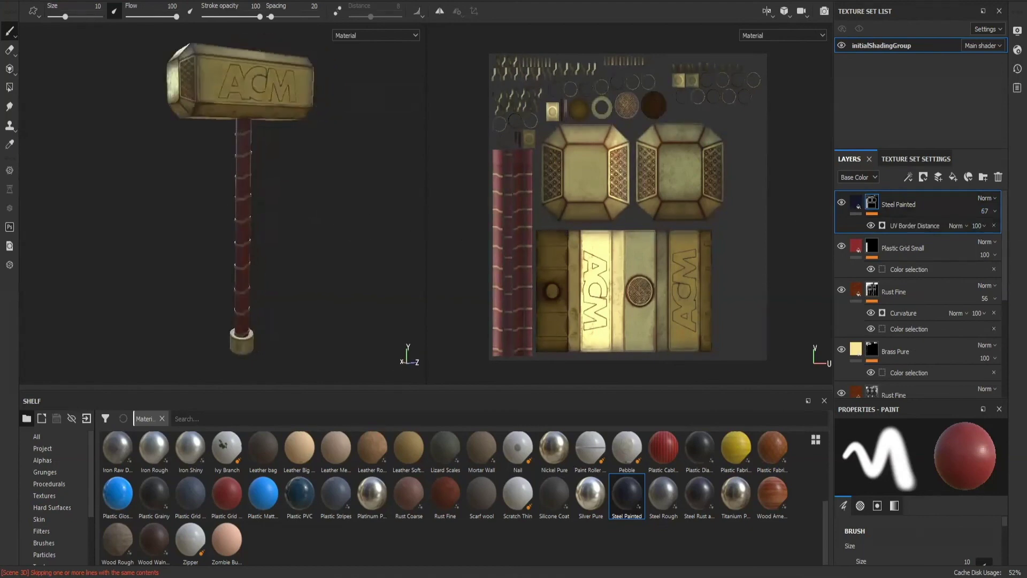